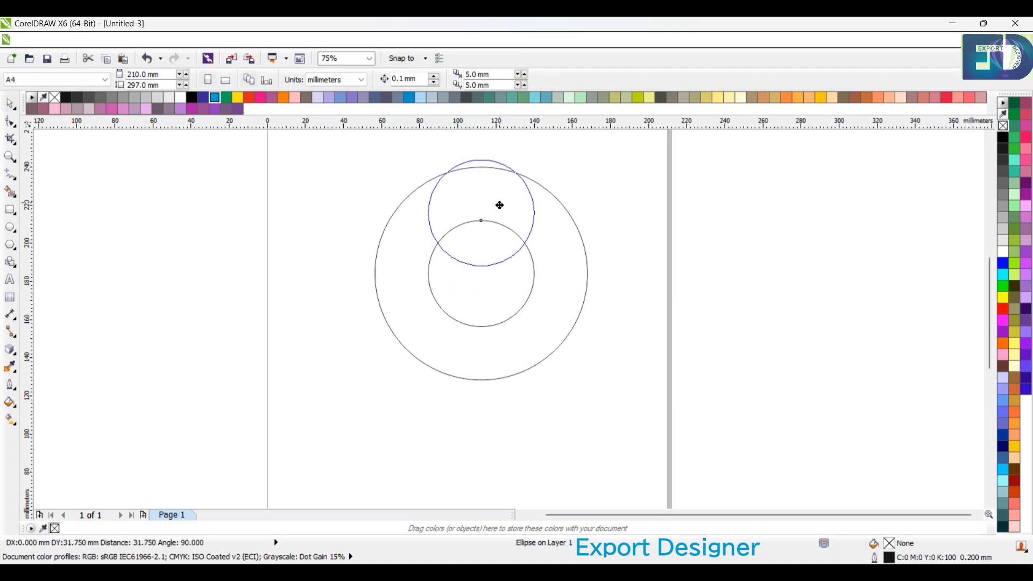
Scale the small circle down to about 47.3 mm and move it up so it slightly overhangs the large circle's upper edge.
{"action": "scroll", "coordinate": [500, 206], "scroll_direction": "up", "scroll_amount": 2}
{"action": "left_click_drag", "start_coordinate": [580, 353], "coordinate": [563, 339]}
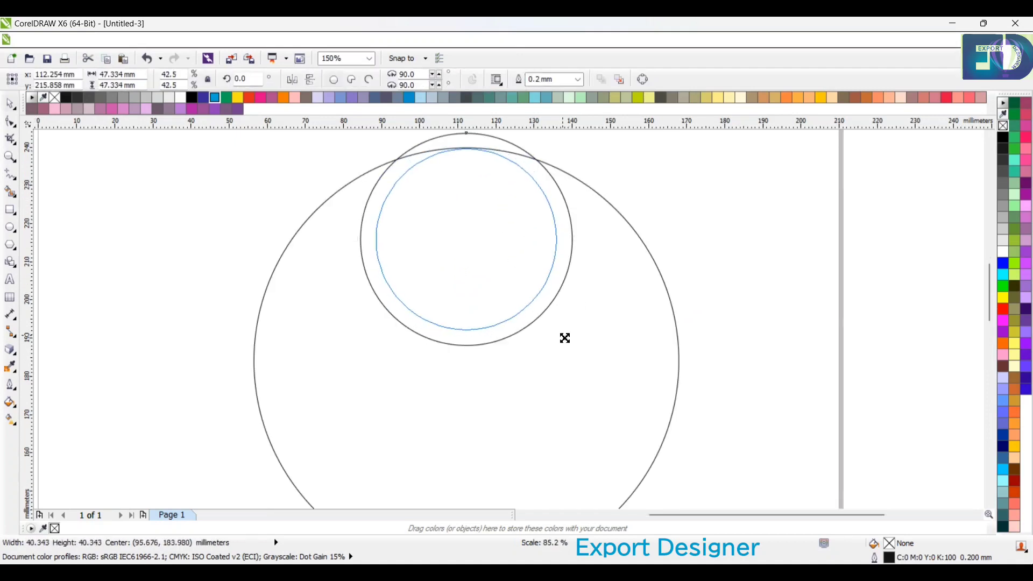
{"action": "left_click", "coordinate": [567, 327]}
{"action": "left_click_drag", "start_coordinate": [515, 263], "coordinate": [506, 233]}
{"action": "left_click", "coordinate": [580, 200]}
{"action": "scroll", "coordinate": [507, 206], "scroll_direction": "up", "scroll_amount": 1}
{"action": "scroll", "coordinate": [498, 228], "scroll_direction": "down", "scroll_amount": 1}
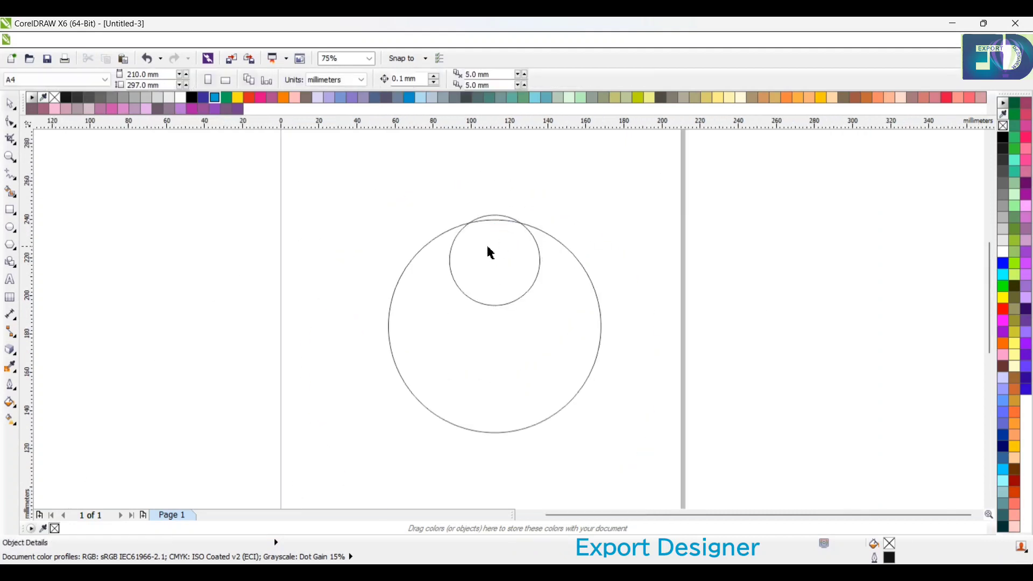
Make two rotated copies of the small circle at 120° intervals around the large circle's centre.
{"action": "left_click", "coordinate": [492, 256]}
{"action": "left_click", "coordinate": [492, 258]}
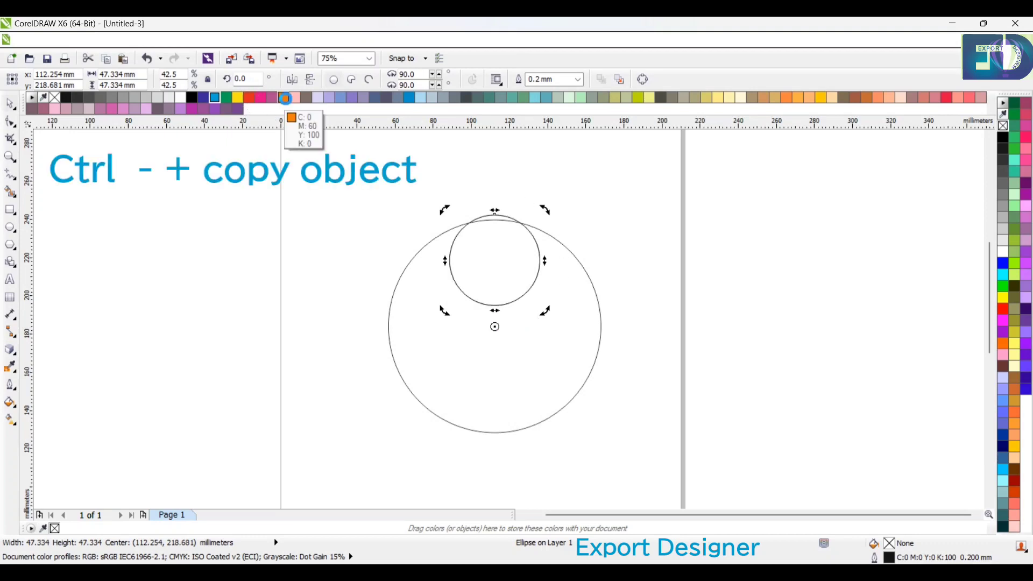
{"action": "left_click_drag", "start_coordinate": [251, 79], "coordinate": [211, 81]}
{"action": "type", "text": "12"}
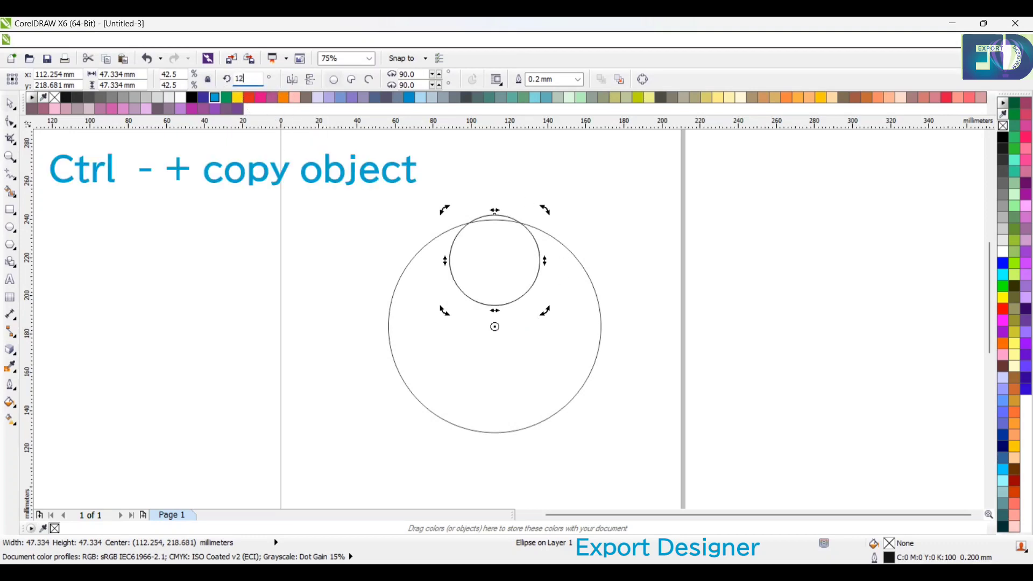
{"action": "type", "text": "0"}
{"action": "key", "text": "KP_Add"}
{"action": "key", "text": "KP_Add"}
{"action": "left_click", "coordinate": [219, 219]}
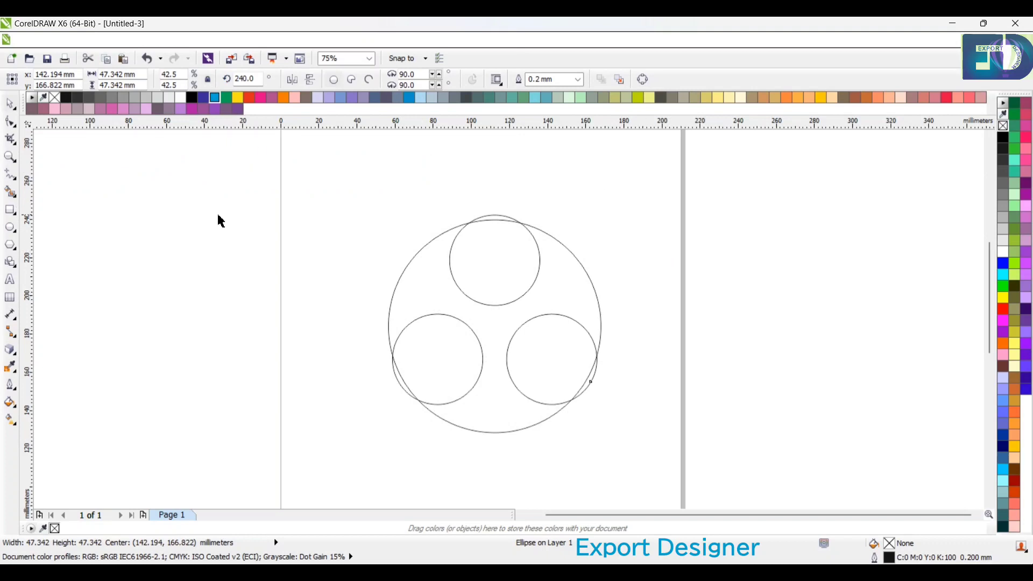
Simplify the four circles to cut the small ones out of the large circle, and delete the three small circles.
{"action": "left_click_drag", "start_coordinate": [329, 181], "coordinate": [652, 486]}
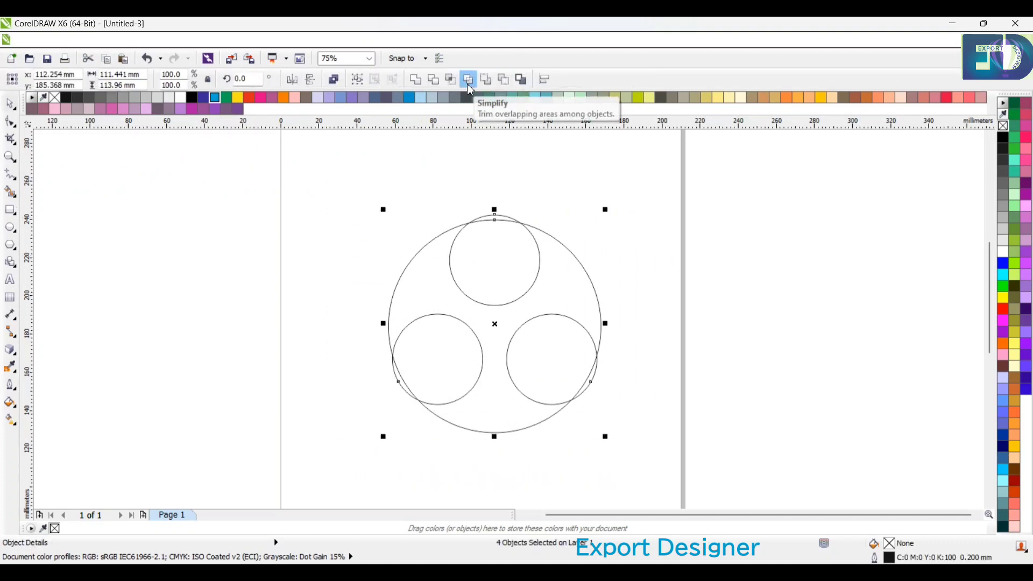
{"action": "left_click", "coordinate": [468, 80]}
{"action": "left_click", "coordinate": [620, 326]}
{"action": "left_click", "coordinate": [495, 269]}
{"action": "left_click", "coordinate": [457, 342], "text": "shift"}
{"action": "left_click", "coordinate": [562, 362], "text": "shift"}
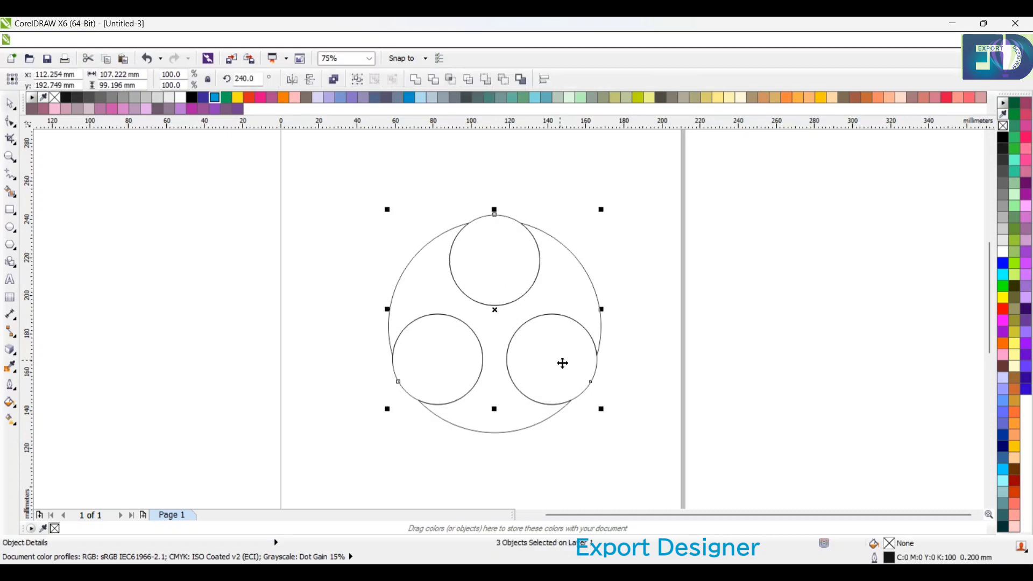
{"action": "key", "text": "Delete"}
Extrude the trimmed three-armed shape with a depth of 13 and its vanishing point above the centre.
{"action": "left_click", "coordinate": [492, 325]}
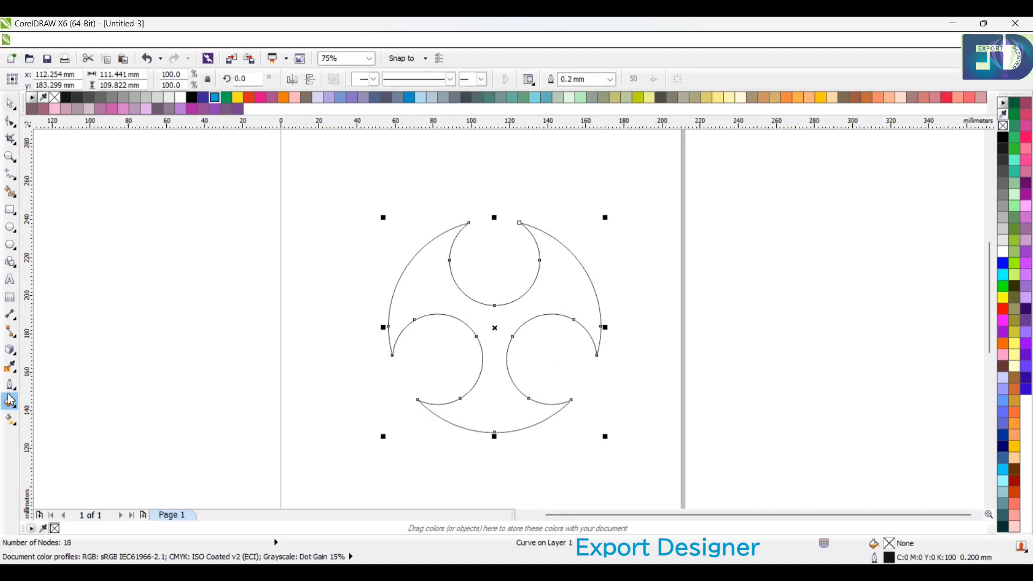
{"action": "left_click", "coordinate": [9, 355]}
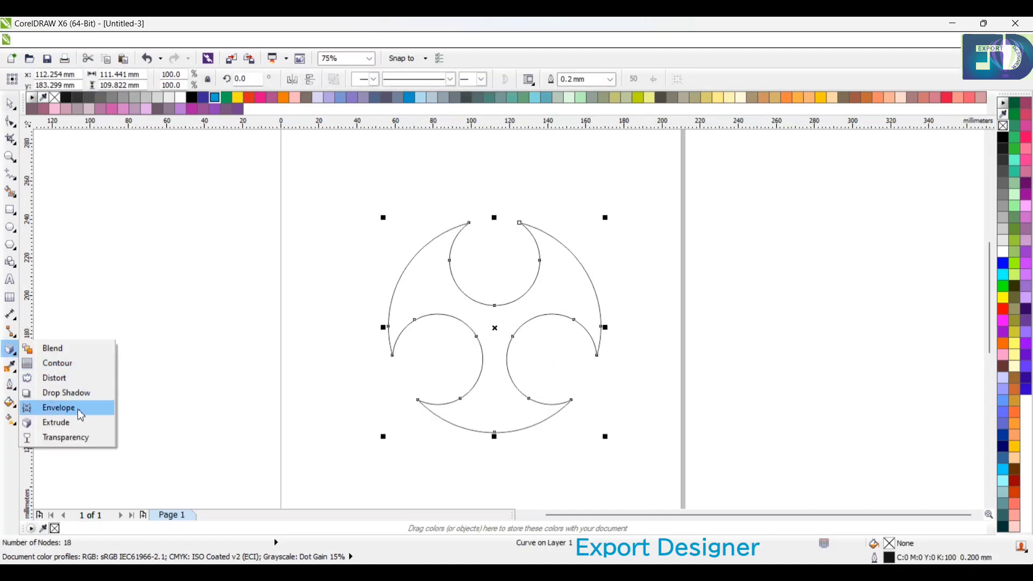
{"action": "left_click", "coordinate": [60, 423]}
{"action": "mouse_move", "coordinate": [496, 387]}
{"action": "left_mouse_down"}
{"action": "mouse_move", "coordinate": [482, 301]}
{"action": "mouse_move", "coordinate": [497, 291]}
{"action": "mouse_move", "coordinate": [495, 269]}
{"action": "mouse_move", "coordinate": [498, 335]}
{"action": "mouse_move", "coordinate": [498, 308]}
{"action": "mouse_move", "coordinate": [494, 323]}
{"action": "left_mouse_up"}
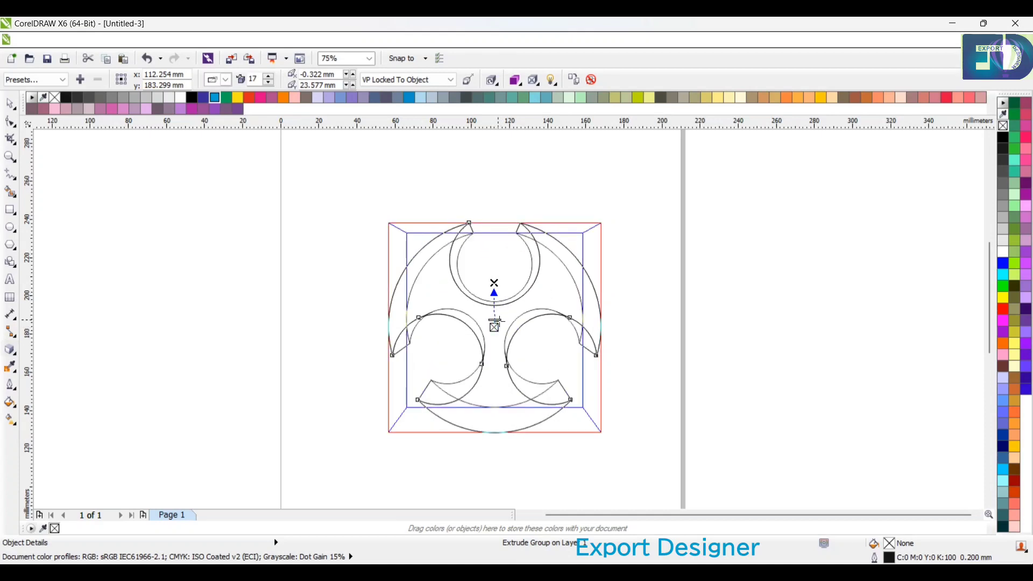
{"action": "scroll", "coordinate": [495, 321], "scroll_direction": "up", "scroll_amount": 2}
{"action": "scroll", "coordinate": [496, 321], "scroll_direction": "up", "scroll_amount": 1}
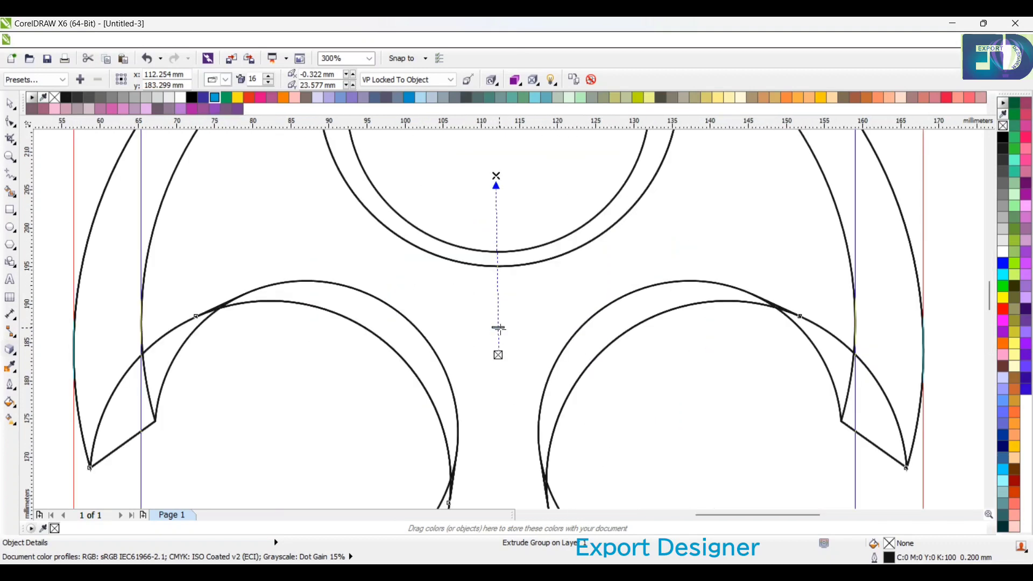
{"action": "scroll", "coordinate": [495, 323], "scroll_direction": "down", "scroll_amount": 3}
{"action": "scroll", "coordinate": [496, 339], "scroll_direction": "up", "scroll_amount": 1}
{"action": "left_click_drag", "start_coordinate": [496, 339], "coordinate": [499, 343]}
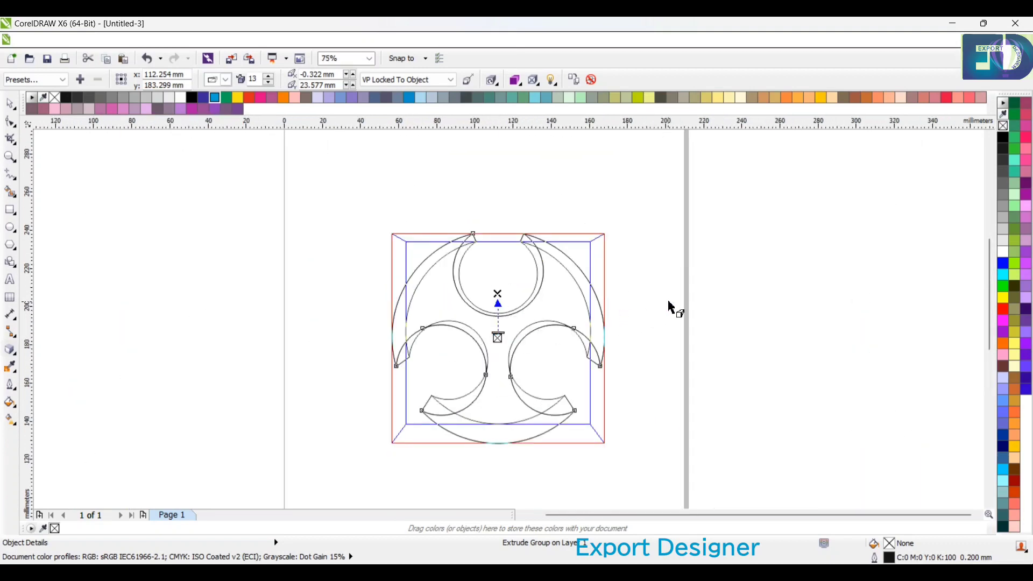
Move the extruded shape up slightly and rotate its extrusion a little in 3D.
{"action": "left_click", "coordinate": [632, 323]}
{"action": "left_click", "coordinate": [505, 392]}
{"action": "left_click_drag", "start_coordinate": [505, 392], "coordinate": [503, 379]}
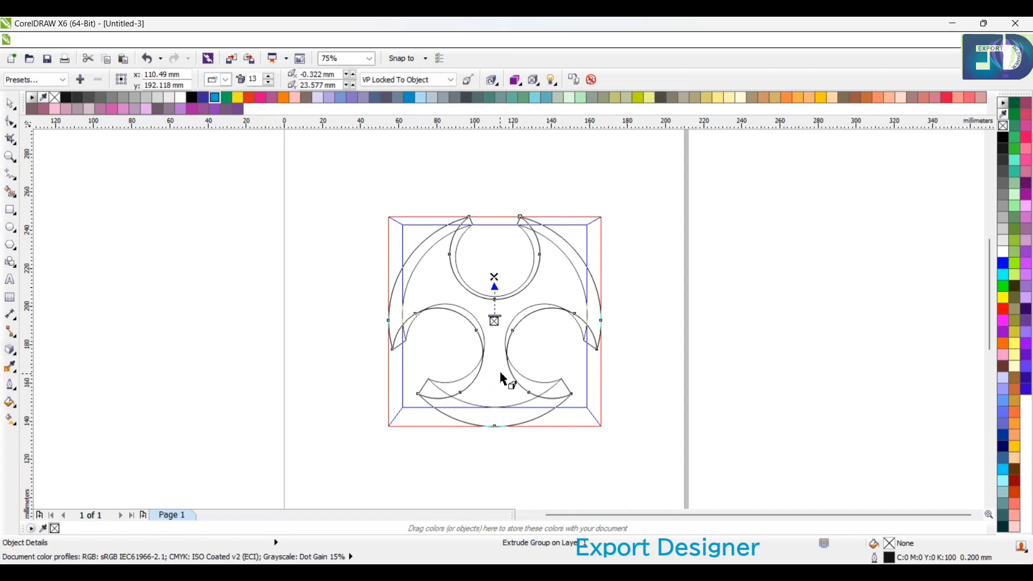
{"action": "left_click", "coordinate": [497, 336]}
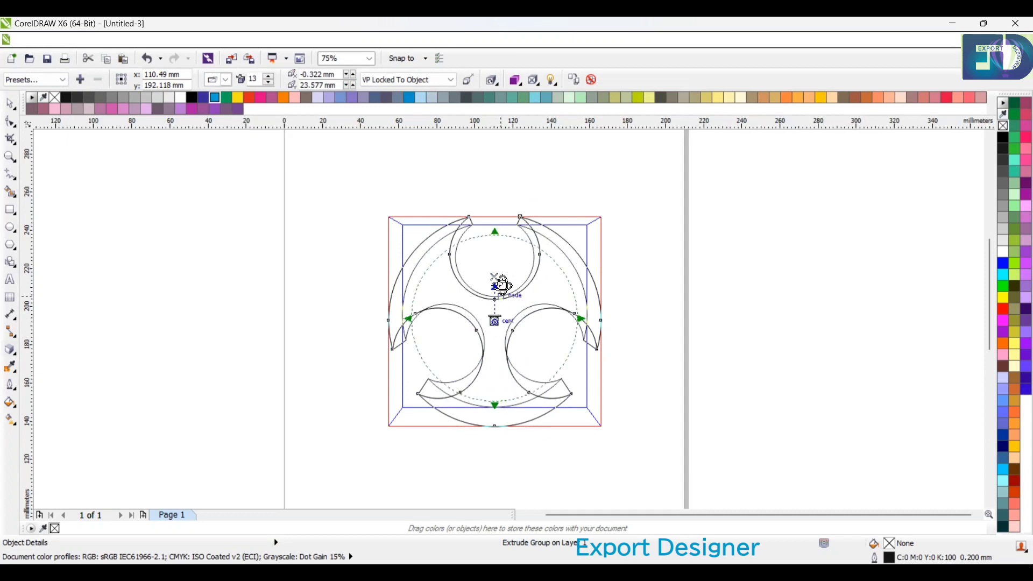
{"action": "left_click_drag", "start_coordinate": [503, 286], "coordinate": [512, 279]}
{"action": "left_click", "coordinate": [516, 279]}
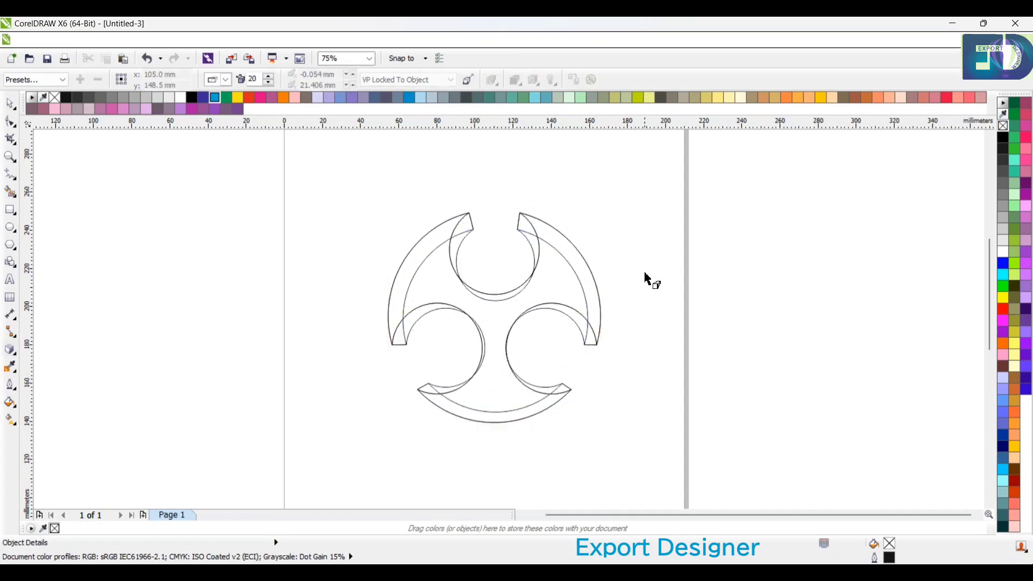
{"action": "key", "text": "space"}
Use Smart Fill to colour the extruded side faces around the upper round cutout blue-grey.
{"action": "left_click", "coordinate": [10, 191]}
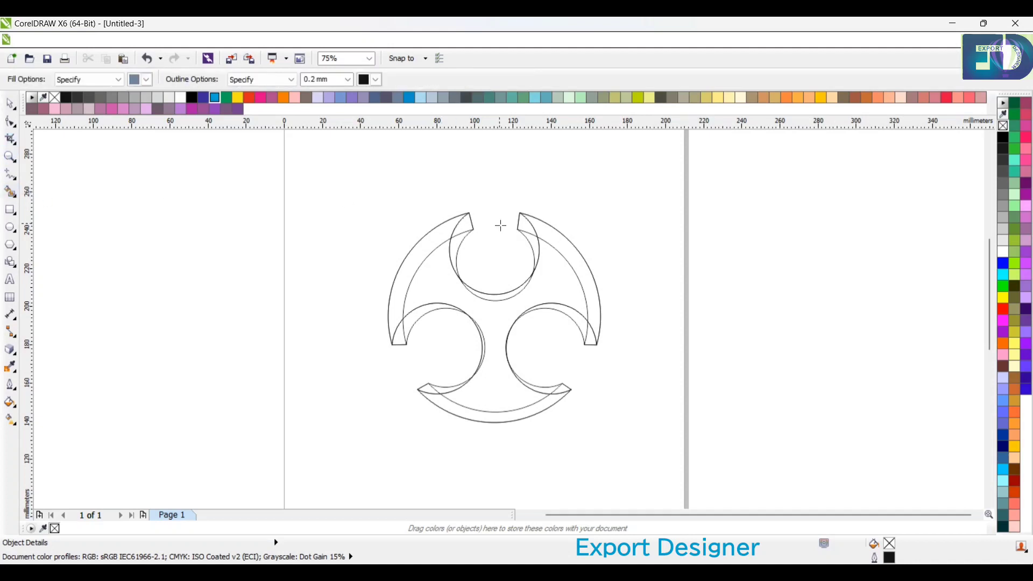
{"action": "left_click", "coordinate": [464, 228]}
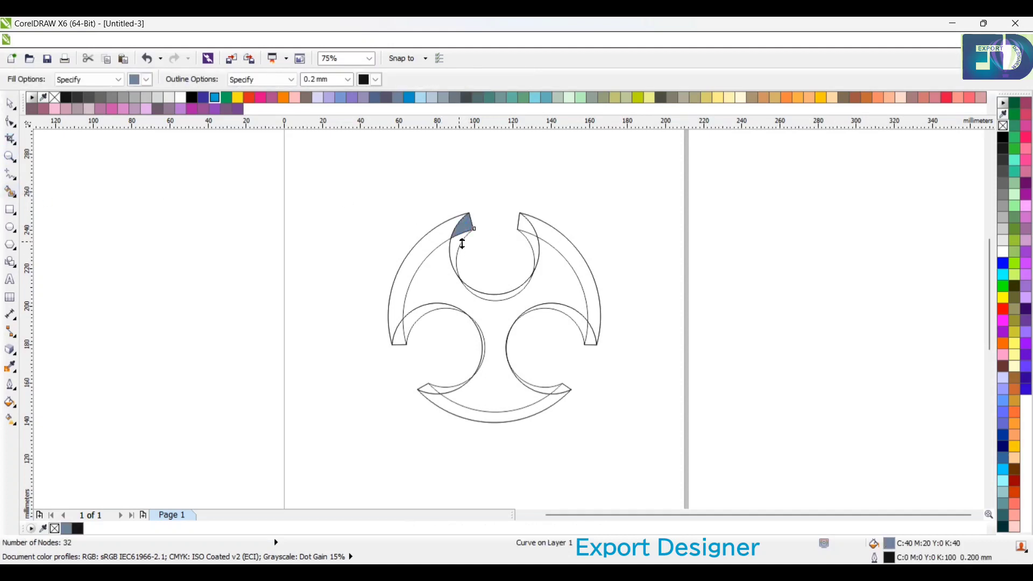
{"action": "scroll", "coordinate": [490, 296], "scroll_direction": "up", "scroll_amount": 2}
{"action": "left_click", "coordinate": [495, 297]}
{"action": "left_click", "coordinate": [568, 165]}
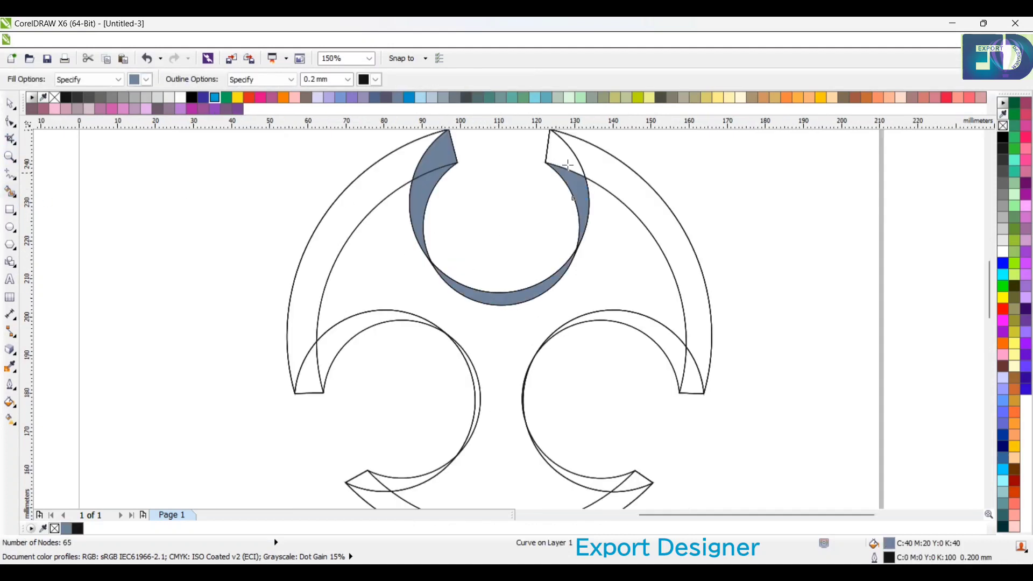
{"action": "left_click", "coordinate": [564, 158]}
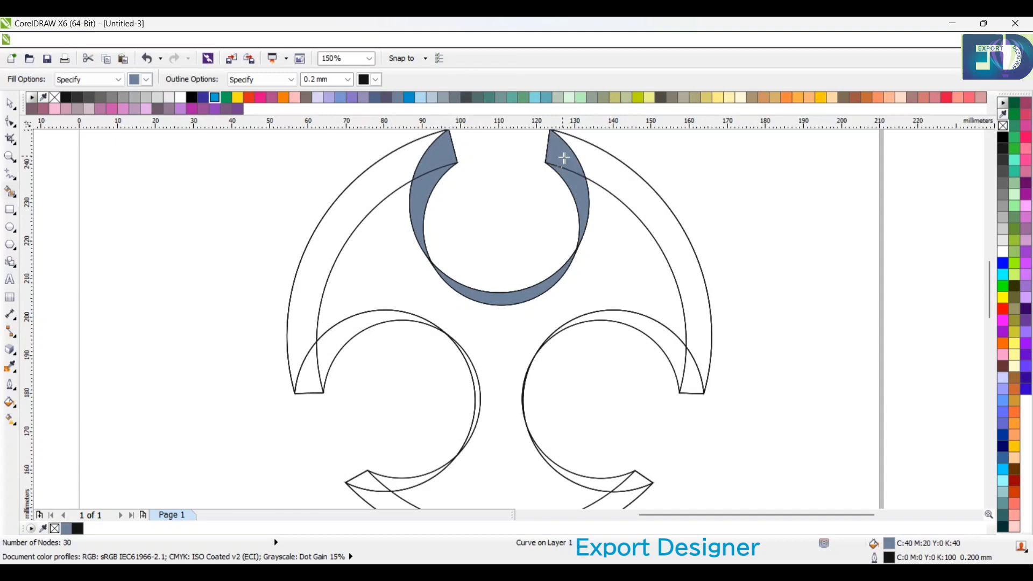
Use Smart Fill to colour the extruded side faces around the lower-left round cutout blue-grey.
{"action": "left_click", "coordinate": [335, 349]}
{"action": "left_click", "coordinate": [309, 378]}
{"action": "left_click", "coordinate": [477, 383]}
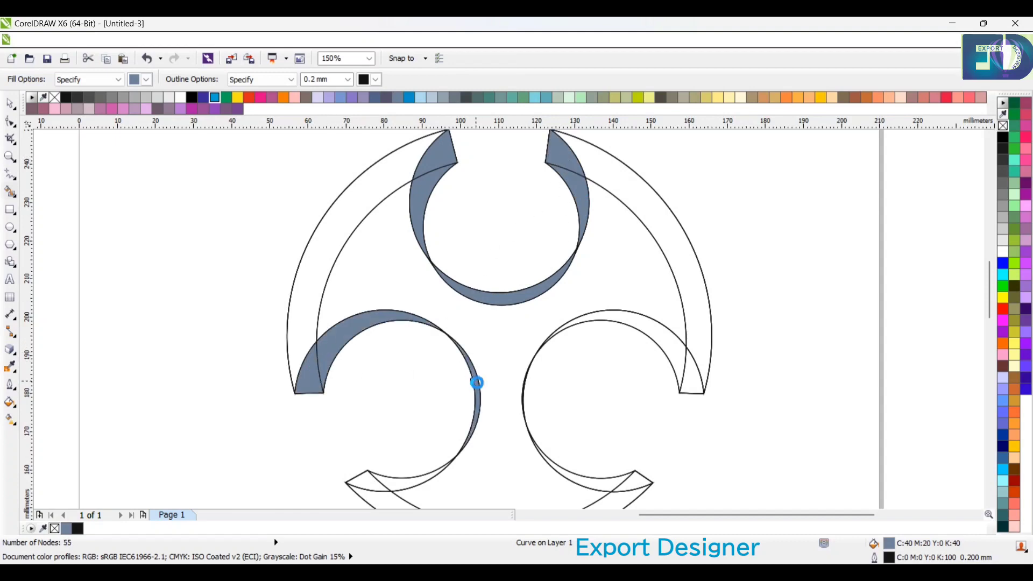
{"action": "left_click", "coordinate": [392, 489]}
{"action": "left_click", "coordinate": [371, 484]}
Use Smart Fill to colour the extruded side faces around the lower-right round cutout blue-grey.
{"action": "left_click", "coordinate": [616, 486]}
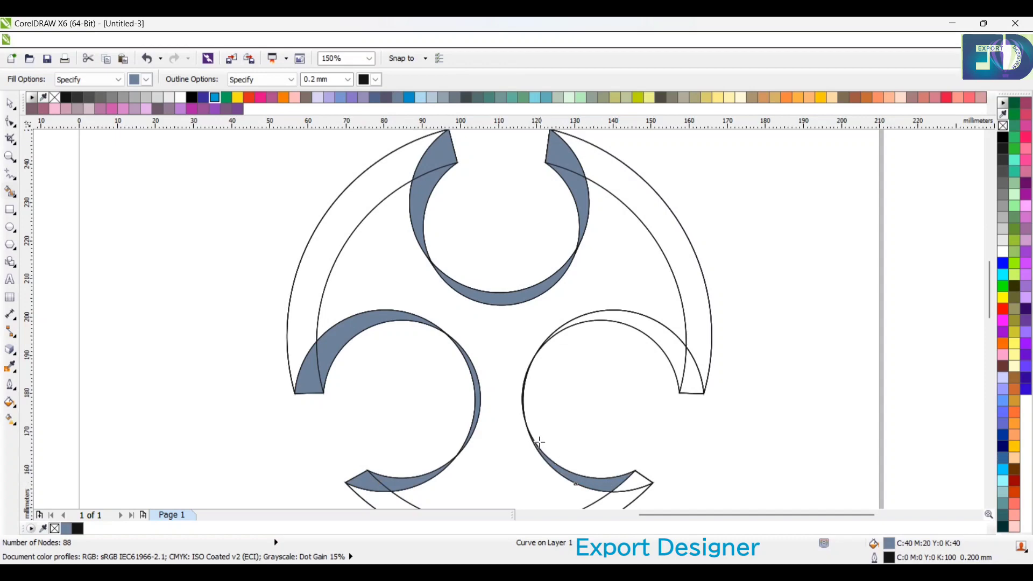
{"action": "left_click", "coordinate": [618, 318]}
{"action": "left_click", "coordinate": [700, 371]}
{"action": "scroll", "coordinate": [577, 307], "scroll_direction": "down", "scroll_amount": 2}
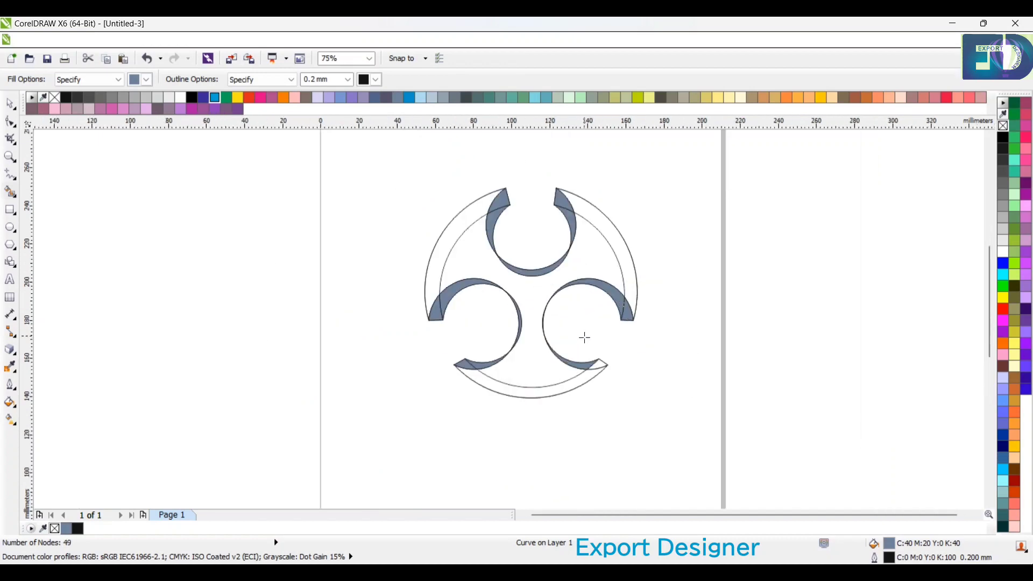
{"action": "scroll", "coordinate": [577, 336], "scroll_direction": "up", "scroll_amount": 2}
{"action": "scroll", "coordinate": [531, 323], "scroll_direction": "down", "scroll_amount": 4}
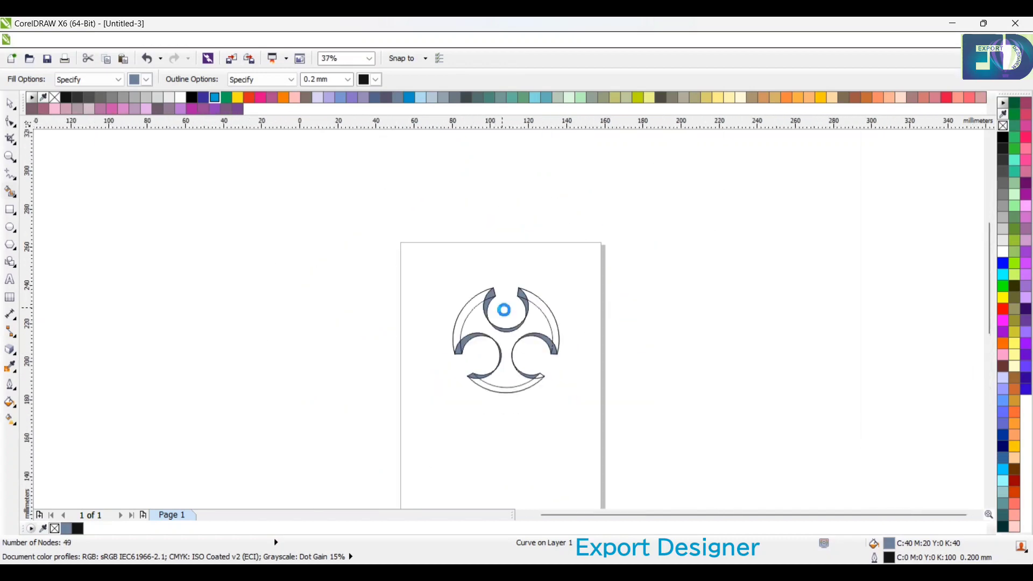
{"action": "scroll", "coordinate": [502, 306], "scroll_direction": "up", "scroll_amount": 2}
Select all the filled side faces around the three cutouts and recolour them blue #336699.
{"action": "key", "text": "space"}
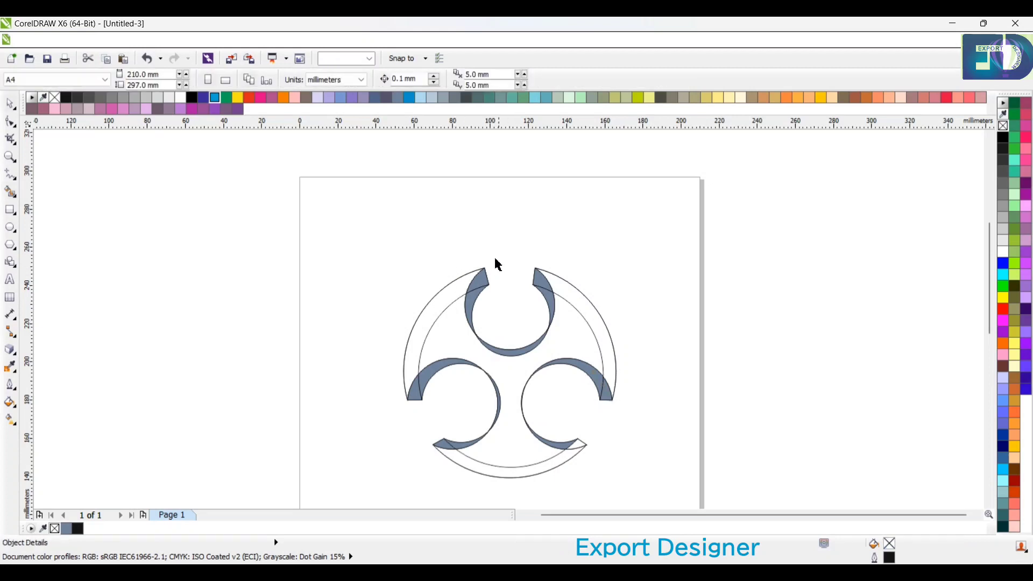
{"action": "left_click_drag", "start_coordinate": [450, 243], "coordinate": [574, 376]}
{"action": "left_click_drag", "start_coordinate": [664, 472], "coordinate": [512, 351]}
{"action": "left_click_drag", "start_coordinate": [373, 350], "coordinate": [511, 468]}
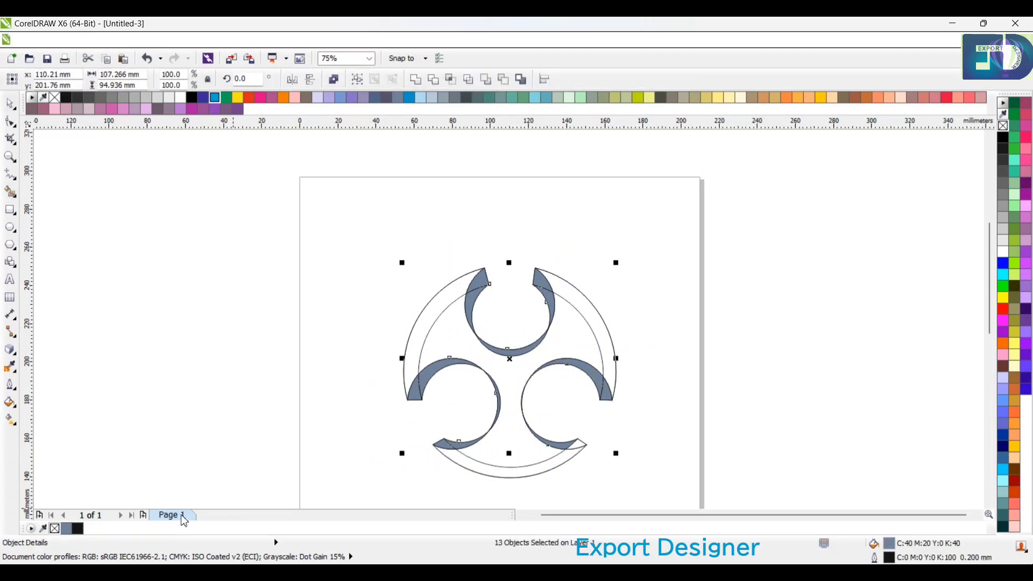
{"action": "left_click", "coordinate": [1004, 461]}
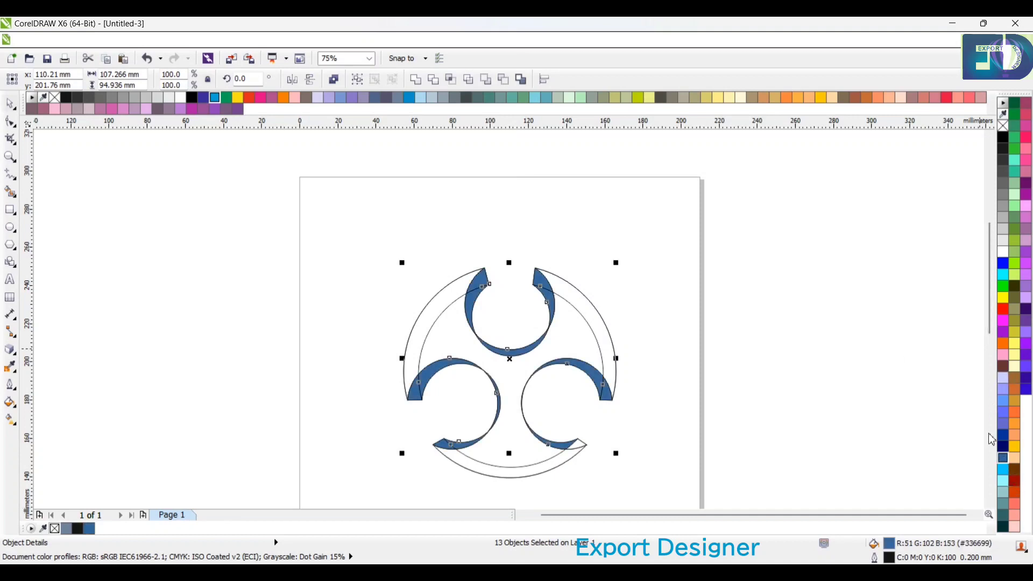
{"action": "left_click", "coordinate": [696, 378]}
Use Smart Fill to colour the three outer bands and the central area of the shape blue-grey.
{"action": "key", "text": "space"}
{"action": "left_click", "coordinate": [439, 309]}
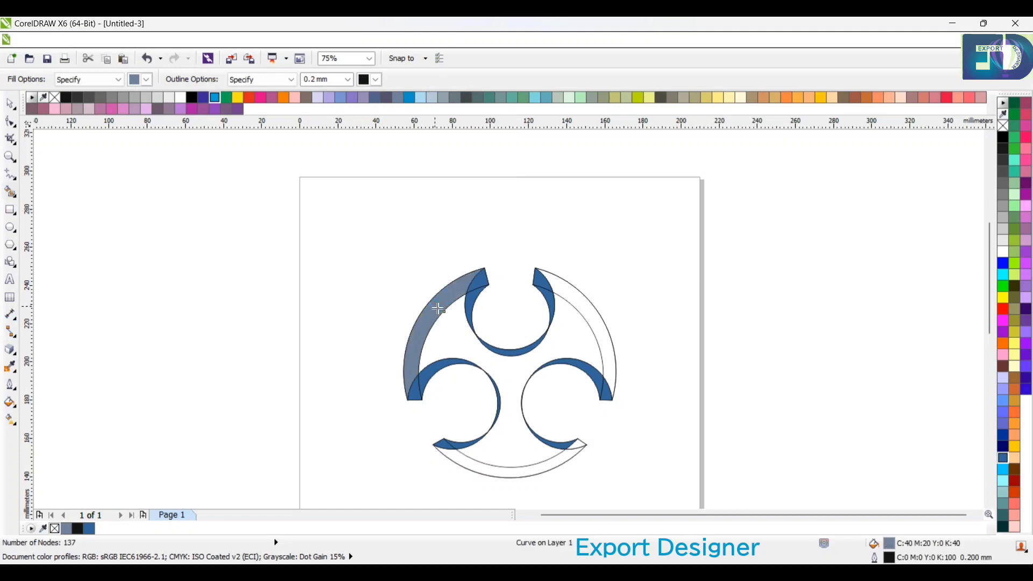
{"action": "key", "text": "ctrl+z"}
{"action": "left_click", "coordinate": [602, 331]}
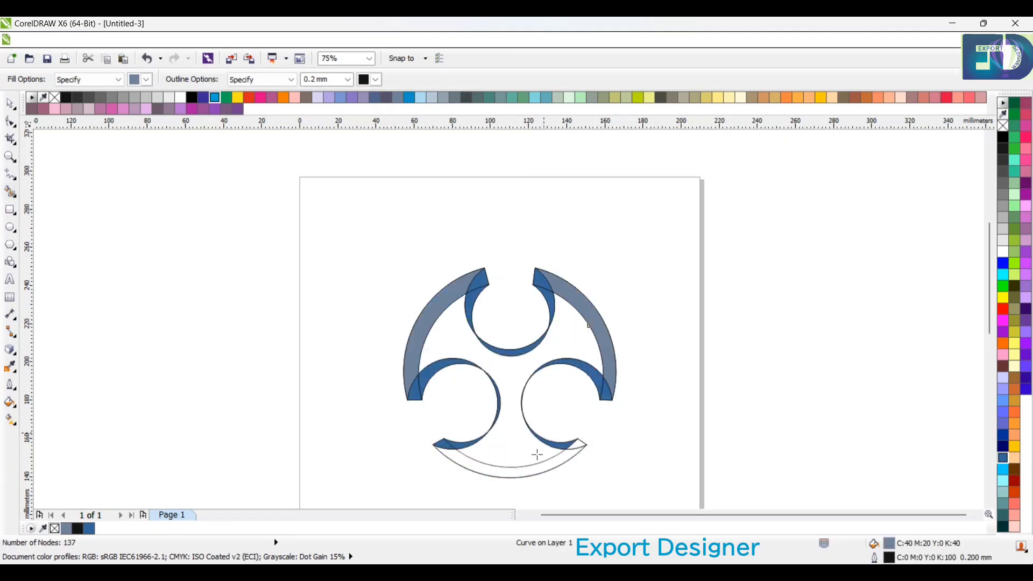
{"action": "left_click", "coordinate": [541, 457]}
{"action": "scroll", "coordinate": [541, 456], "scroll_direction": "up", "scroll_amount": 1}
{"action": "scroll", "coordinate": [510, 334], "scroll_direction": "down", "scroll_amount": 1}
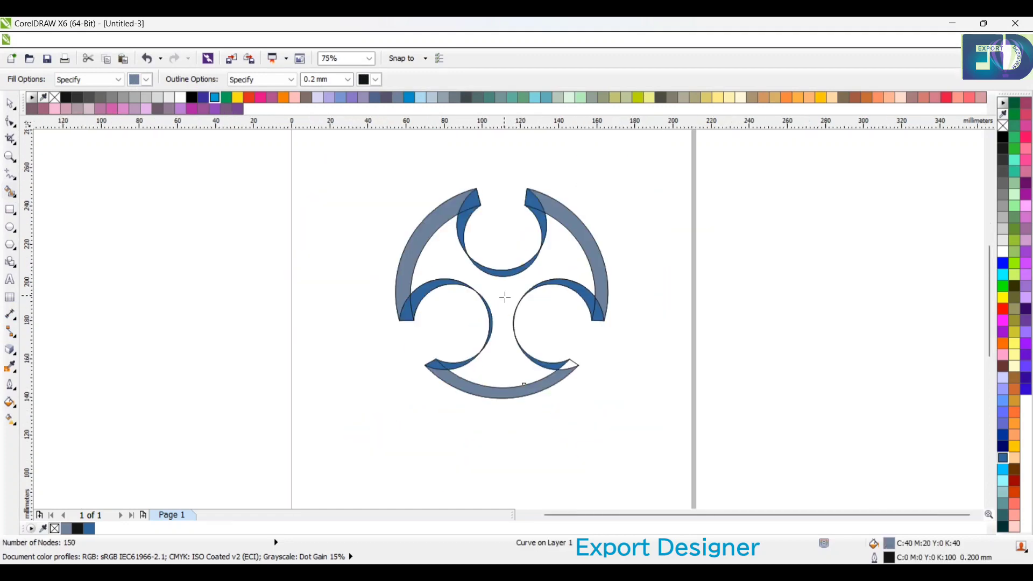
{"action": "scroll", "coordinate": [505, 297], "scroll_direction": "up", "scroll_amount": 1}
{"action": "scroll", "coordinate": [506, 306], "scroll_direction": "down", "scroll_amount": 1}
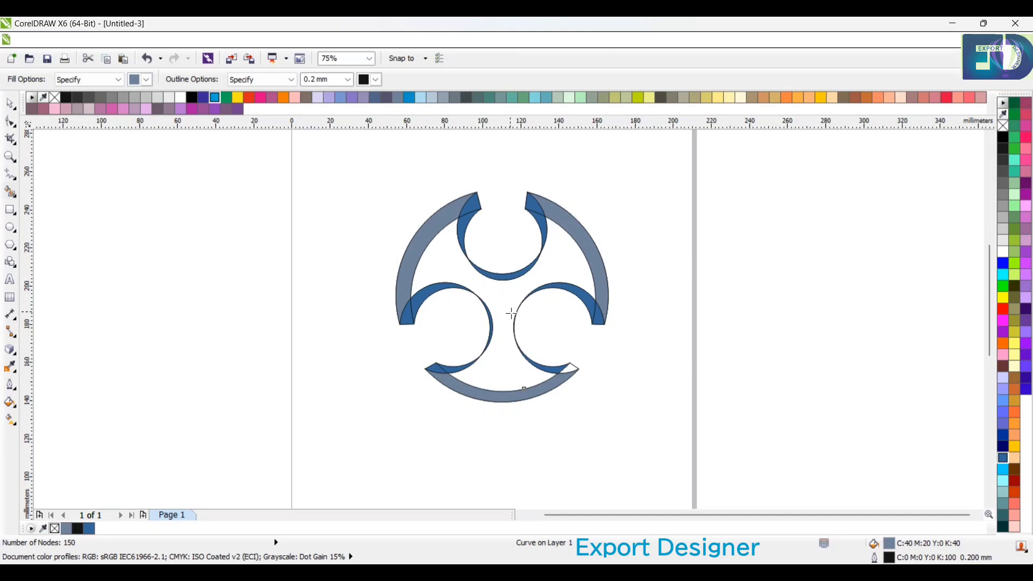
{"action": "left_click", "coordinate": [504, 296]}
{"action": "key", "text": "space"}
{"action": "left_click", "coordinate": [649, 283]}
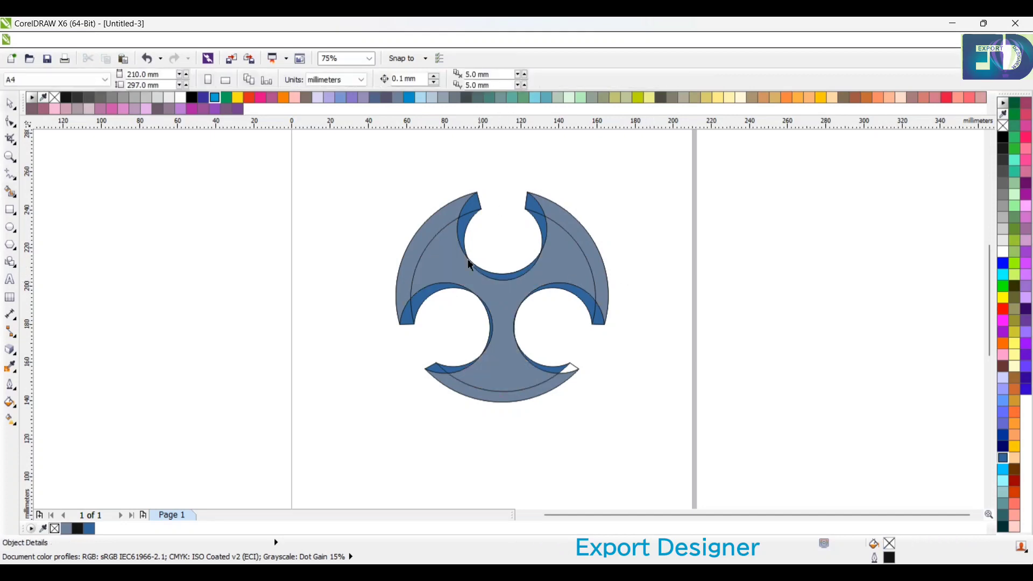
Select the left and right outer bands together with the central area and recolour them dark blue #003399.
{"action": "left_click", "coordinate": [468, 262]}
{"action": "left_click", "coordinate": [426, 242]}
{"action": "left_click", "coordinate": [447, 268], "text": "shift"}
{"action": "left_click", "coordinate": [585, 254], "text": "shift"}
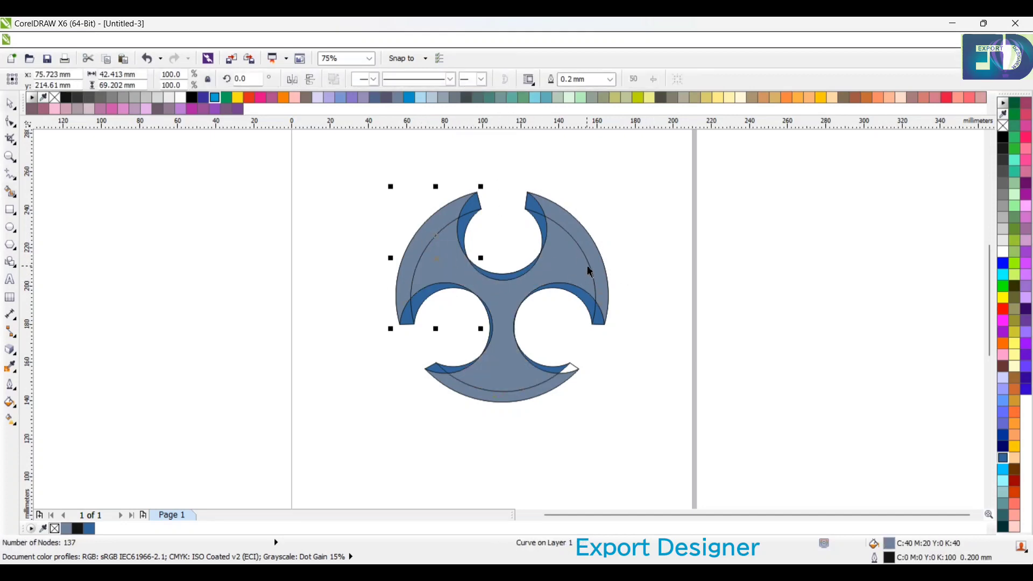
{"action": "left_click", "coordinate": [592, 248], "text": "shift"}
{"action": "left_click", "coordinate": [493, 378], "text": "shift"}
{"action": "scroll", "coordinate": [569, 378], "scroll_direction": "up", "scroll_amount": 2}
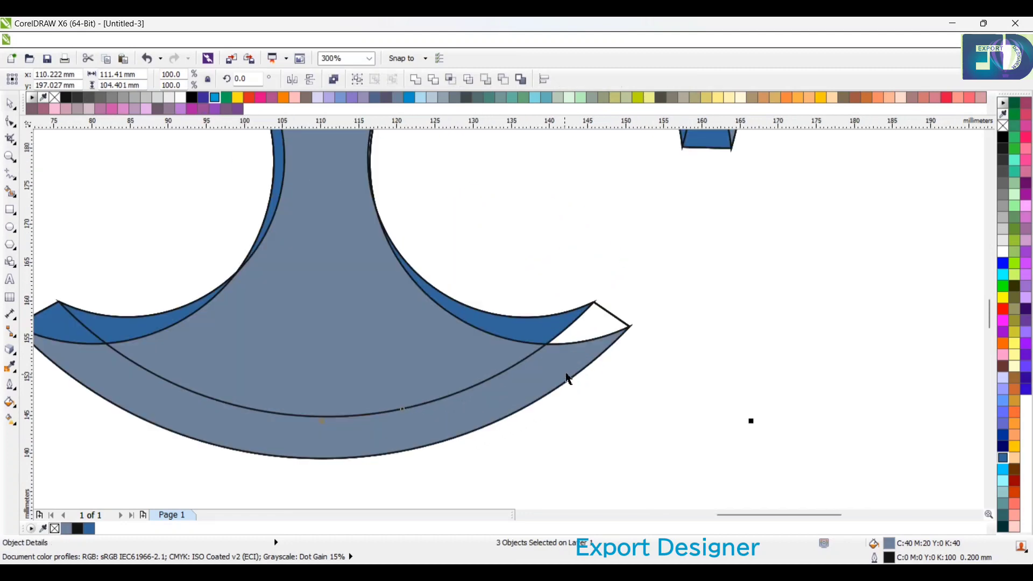
{"action": "scroll", "coordinate": [607, 331], "scroll_direction": "down", "scroll_amount": 2}
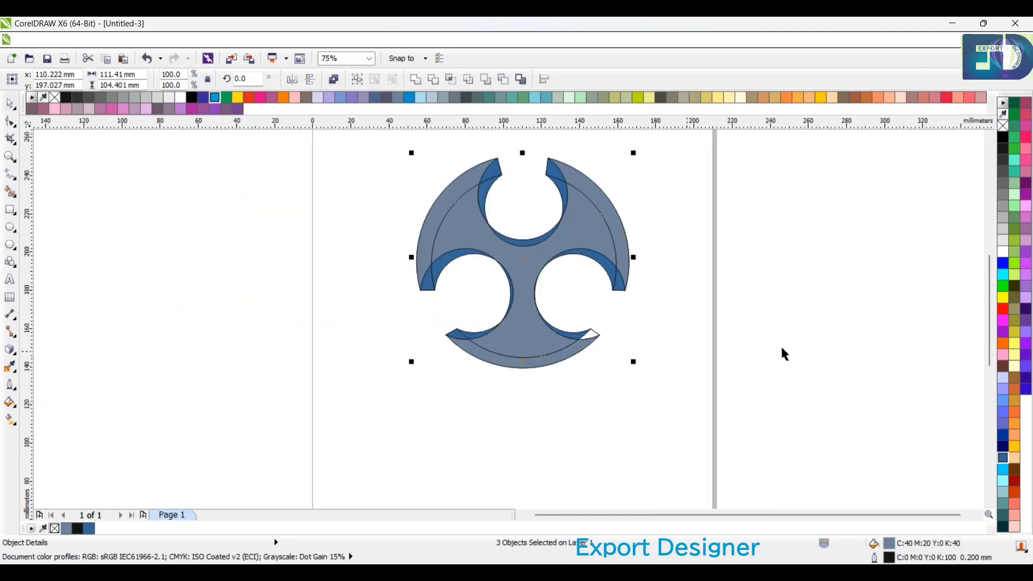
{"action": "left_click", "coordinate": [1003, 450]}
{"action": "left_click", "coordinate": [1003, 437]}
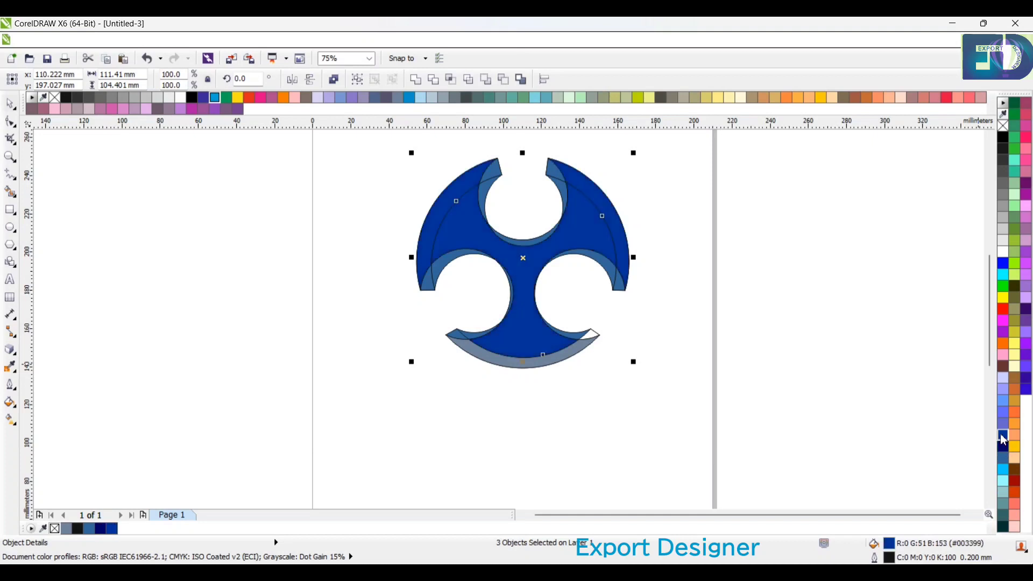
Recolour the selected outer bands and central area a darker blue, #2C5680.
{"action": "left_click", "coordinate": [1005, 461]}
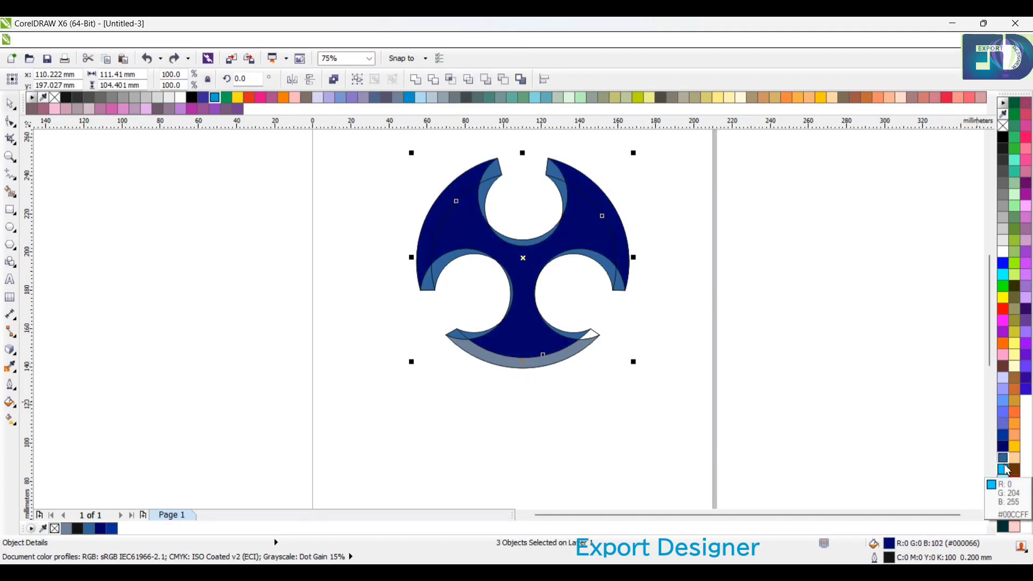
{"action": "left_click", "coordinate": [1004, 466]}
{"action": "left_click_drag", "start_coordinate": [1007, 472], "coordinate": [973, 489]}
{"action": "left_click", "coordinate": [699, 328]}
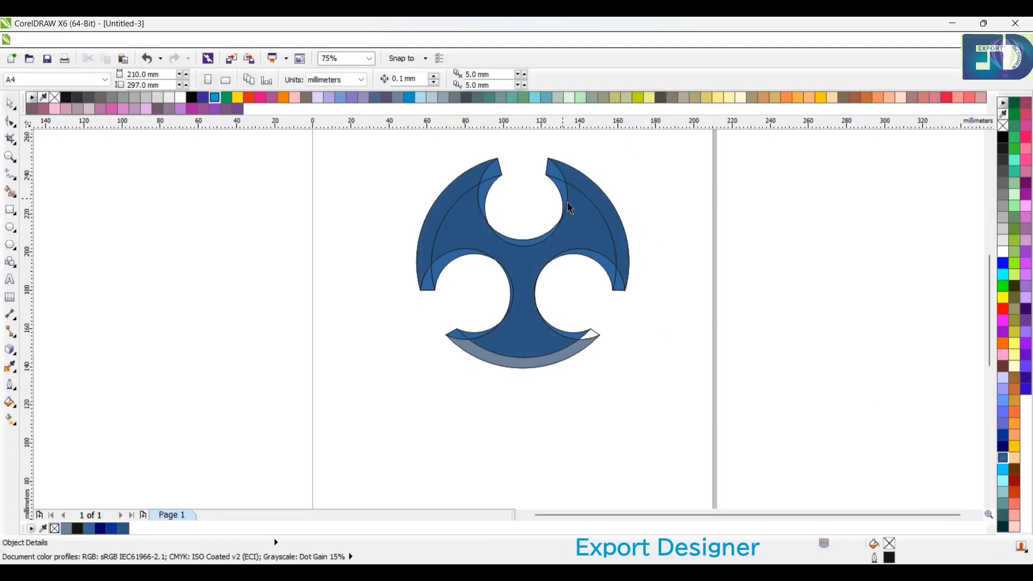
Use Smart Fill to colour the remaining white tip of the lower arm blue-grey.
{"action": "scroll", "coordinate": [565, 202], "scroll_direction": "up", "scroll_amount": 1}
{"action": "left_click", "coordinate": [13, 194]}
{"action": "left_click", "coordinate": [563, 457]}
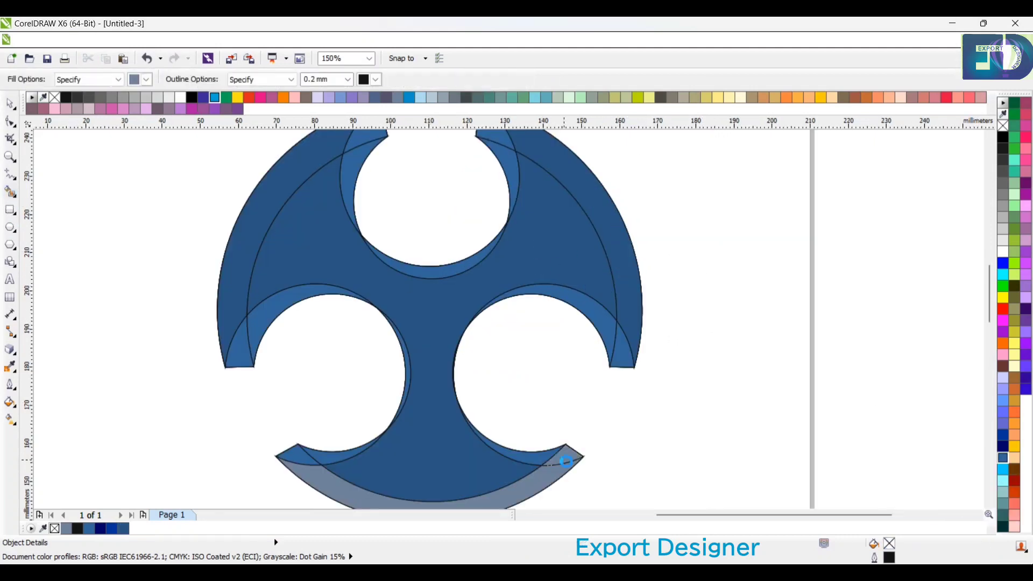
Group the central area, the lower outer band and the newly filled tip, and colour the group #2C5680.
{"action": "scroll", "coordinate": [558, 409], "scroll_direction": "down", "scroll_amount": 1}
{"action": "key", "text": "space"}
{"action": "key", "text": "Escape"}
{"action": "scroll", "coordinate": [514, 460], "scroll_direction": "up", "scroll_amount": 2}
{"action": "left_click", "coordinate": [566, 428]}
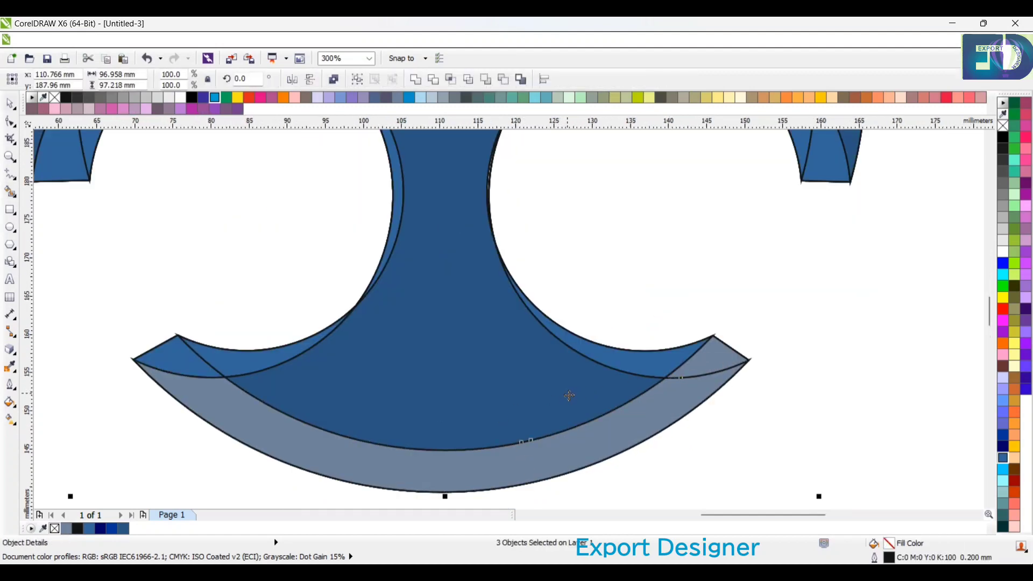
{"action": "key", "text": "ctrl+g"}
{"action": "left_click", "coordinate": [124, 528]}
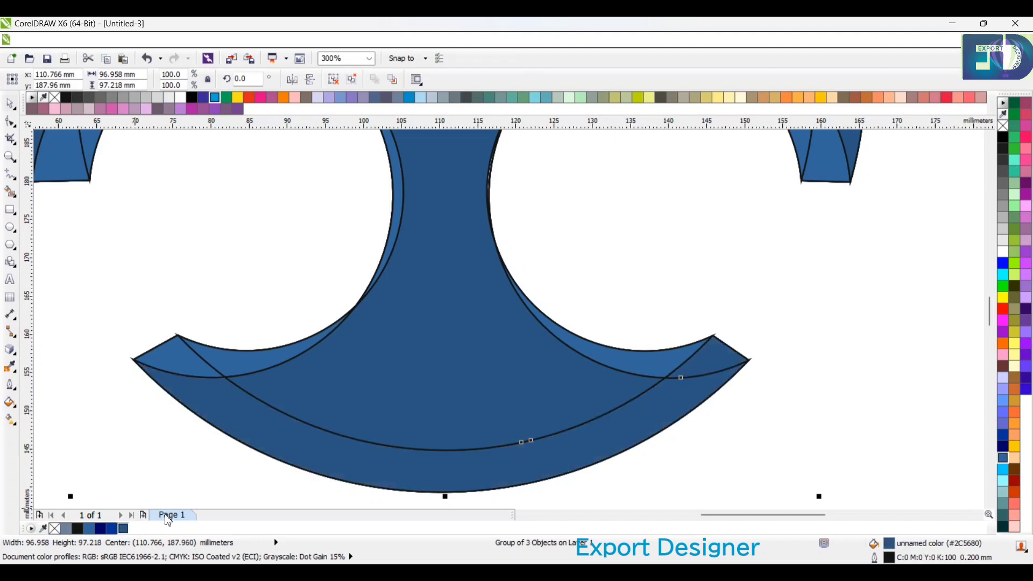
Select the whole logo and remove the outlines from all its pieces.
{"action": "scroll", "coordinate": [434, 379], "scroll_direction": "down", "scroll_amount": 2}
{"action": "left_click", "coordinate": [604, 361]}
{"action": "scroll", "coordinate": [437, 376], "scroll_direction": "up", "scroll_amount": 1}
{"action": "scroll", "coordinate": [491, 376], "scroll_direction": "down", "scroll_amount": 1}
{"action": "left_click_drag", "start_coordinate": [308, 162], "coordinate": [631, 434]}
{"action": "right_click", "coordinate": [1003, 124]}
{"action": "left_click", "coordinate": [758, 247]}
Group the central shape with the left and right outer bands into one dark blue body.
{"action": "scroll", "coordinate": [501, 300], "scroll_direction": "up", "scroll_amount": 1}
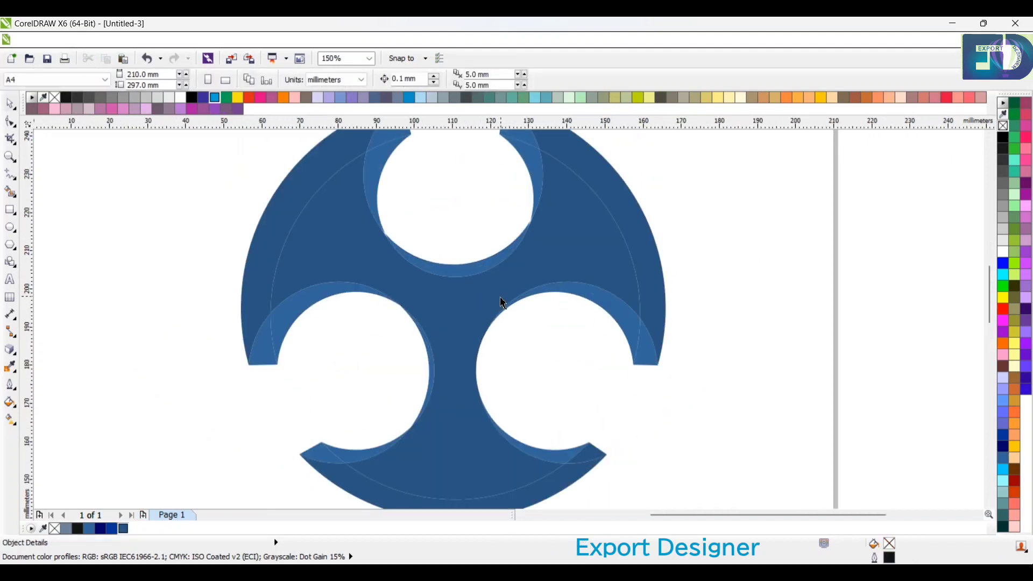
{"action": "scroll", "coordinate": [524, 288], "scroll_direction": "down", "scroll_amount": 1}
{"action": "scroll", "coordinate": [524, 292], "scroll_direction": "up", "scroll_amount": 1}
{"action": "scroll", "coordinate": [526, 301], "scroll_direction": "down", "scroll_amount": 1}
{"action": "scroll", "coordinate": [527, 302], "scroll_direction": "up", "scroll_amount": 1}
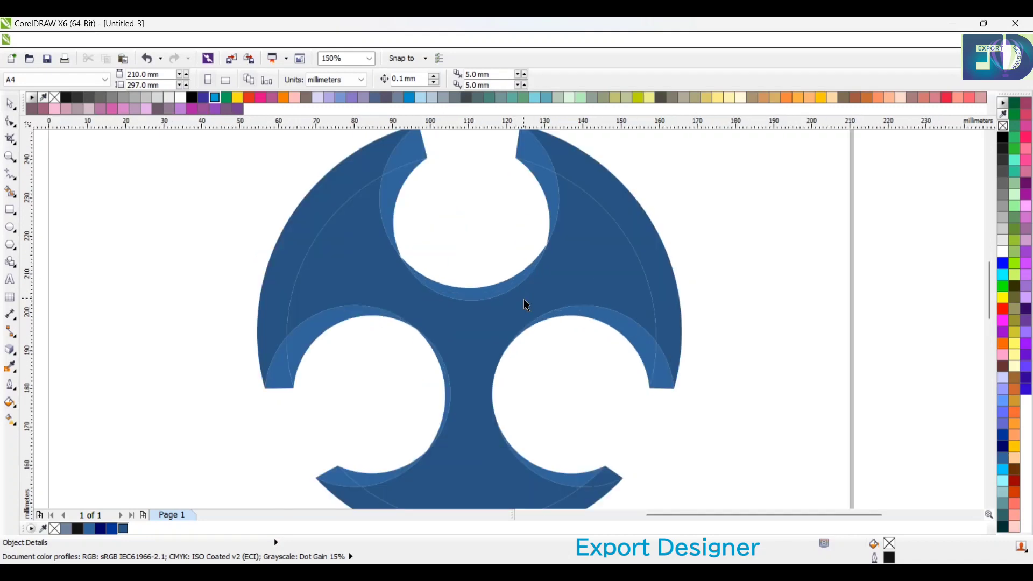
{"action": "left_click", "coordinate": [503, 321]}
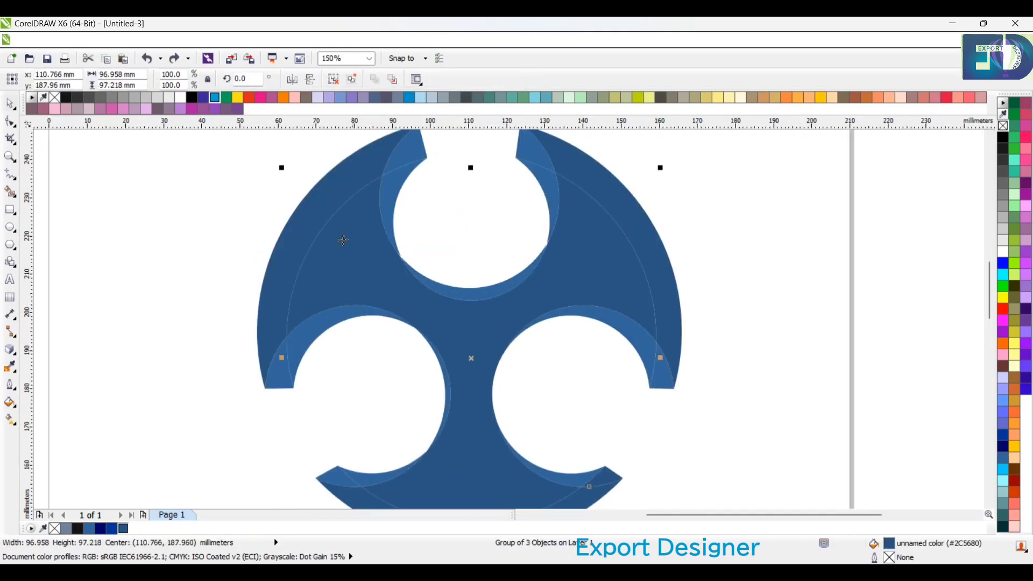
{"action": "left_click", "coordinate": [326, 208], "text": "shift"}
{"action": "left_click", "coordinate": [648, 236], "text": "shift"}
{"action": "scroll", "coordinate": [538, 318], "scroll_direction": "down", "scroll_amount": 2}
{"action": "scroll", "coordinate": [530, 369], "scroll_direction": "up", "scroll_amount": 2}
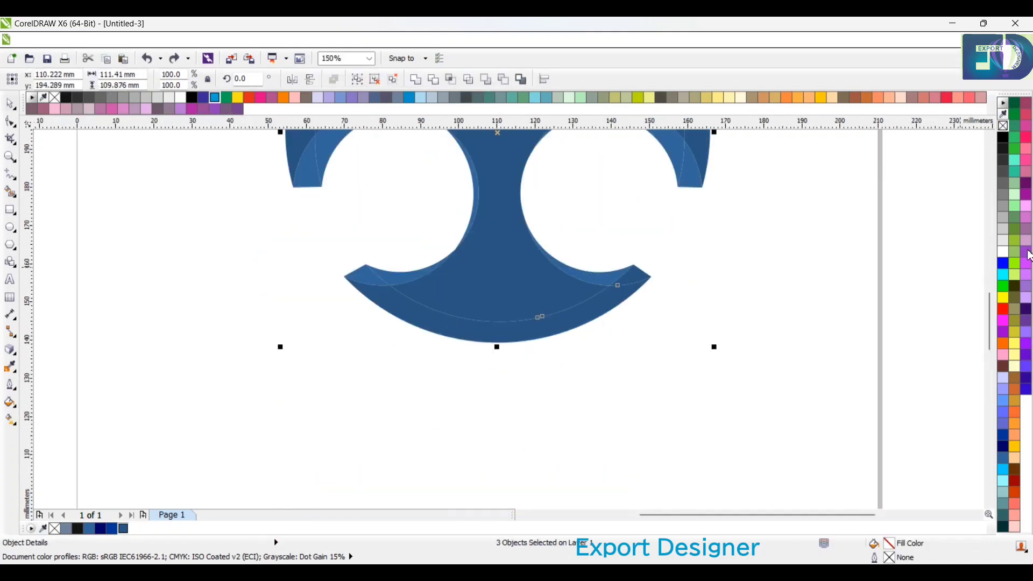
{"action": "key", "text": "ctrl+g"}
{"action": "left_click_drag", "start_coordinate": [597, 274], "coordinate": [544, 324]}
{"action": "key", "text": "ctrl+z"}
{"action": "left_click", "coordinate": [511, 371]}
Recolour the group of side faces around the three cutouts light cyan #99FFFF.
{"action": "scroll", "coordinate": [488, 370], "scroll_direction": "down", "scroll_amount": 1}
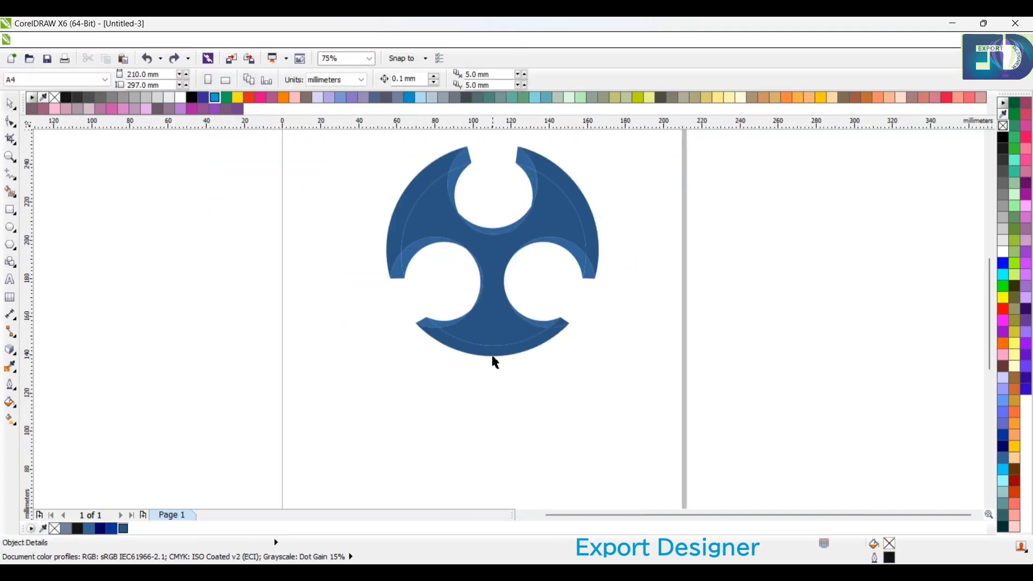
{"action": "scroll", "coordinate": [481, 323], "scroll_direction": "up", "scroll_amount": 1}
{"action": "scroll", "coordinate": [481, 332], "scroll_direction": "down", "scroll_amount": 1}
{"action": "left_click", "coordinate": [421, 253]}
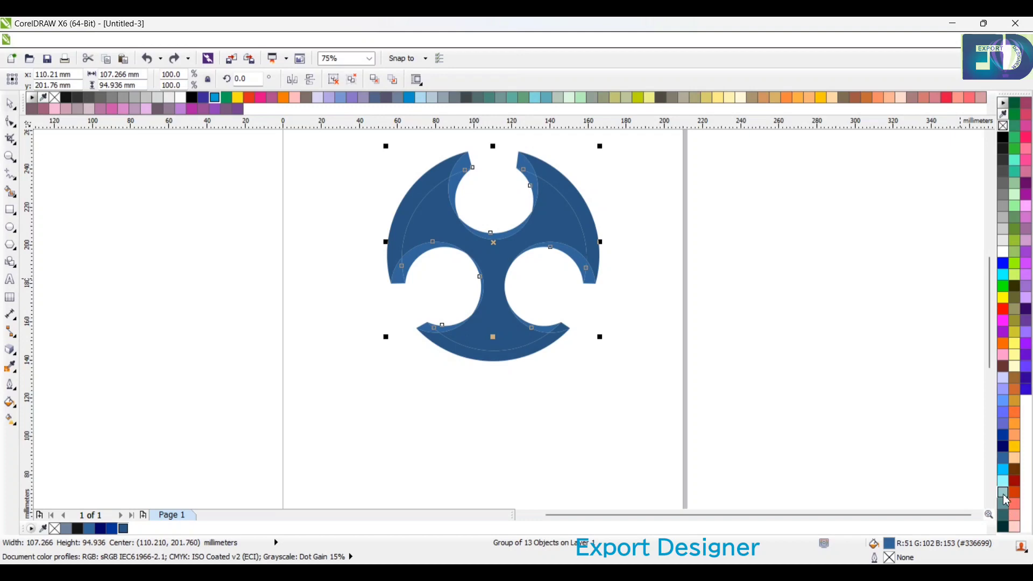
{"action": "left_click", "coordinate": [1003, 459]}
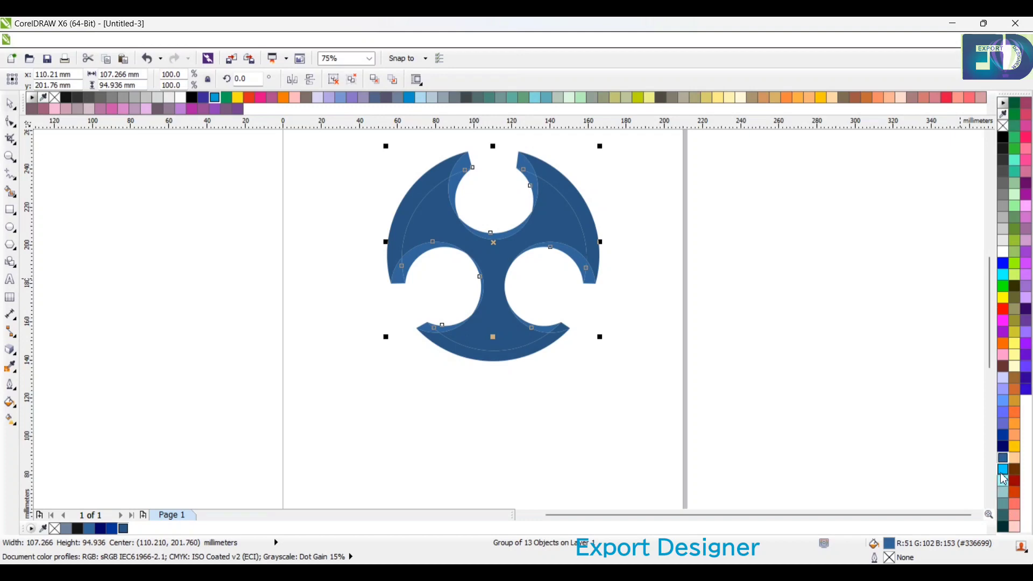
{"action": "left_click", "coordinate": [1003, 492]}
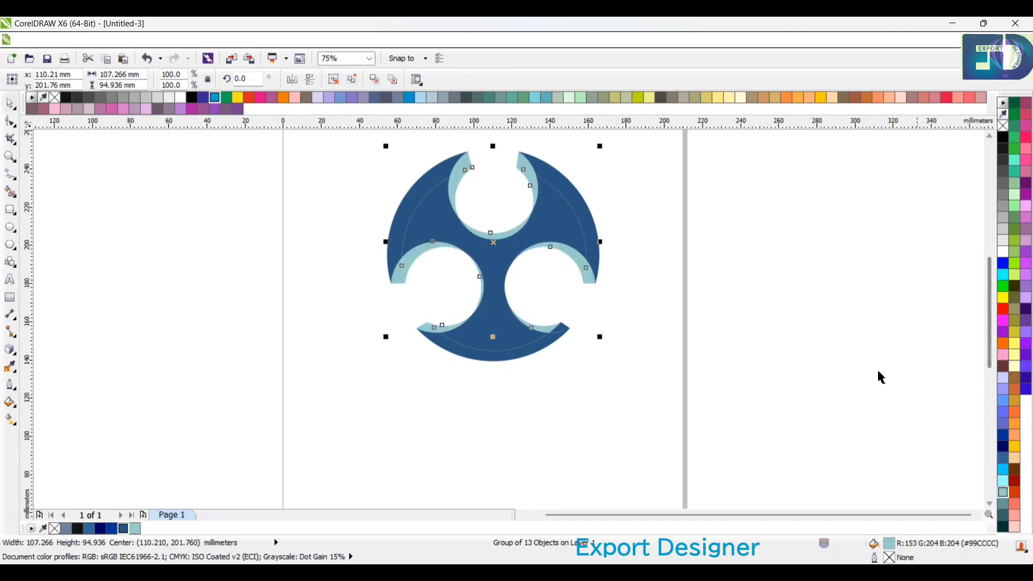
{"action": "scroll", "coordinate": [571, 266], "scroll_direction": "up", "scroll_amount": 1}
{"action": "left_click", "coordinate": [1004, 482]}
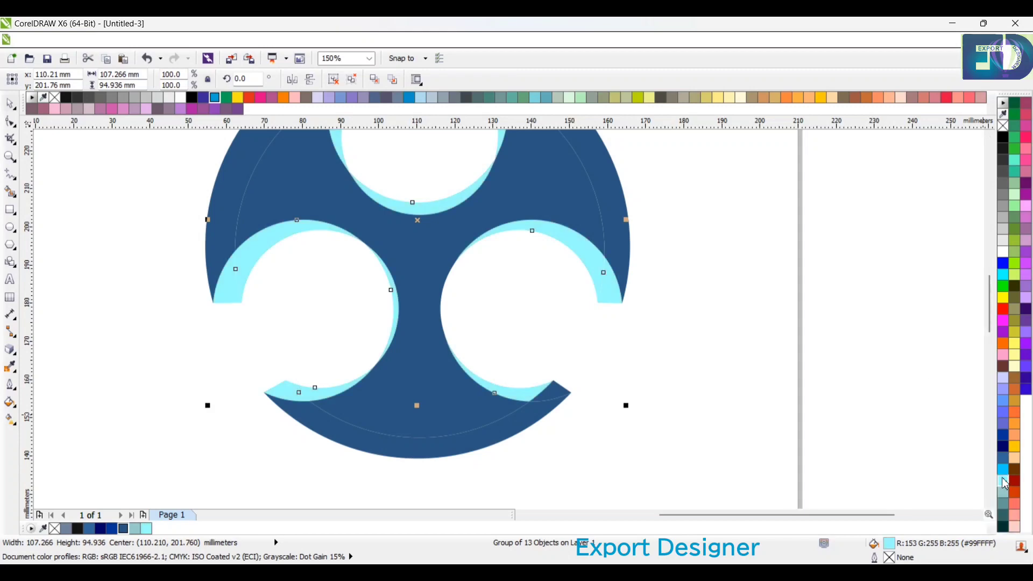
{"action": "scroll", "coordinate": [617, 442], "scroll_direction": "down", "scroll_amount": 1}
{"action": "left_click", "coordinate": [689, 388]}
Recolour the grouped dark blue body of the logo to #336699.
{"action": "scroll", "coordinate": [509, 298], "scroll_direction": "up", "scroll_amount": 1}
{"action": "scroll", "coordinate": [479, 323], "scroll_direction": "down", "scroll_amount": 1}
{"action": "scroll", "coordinate": [494, 348], "scroll_direction": "up", "scroll_amount": 1}
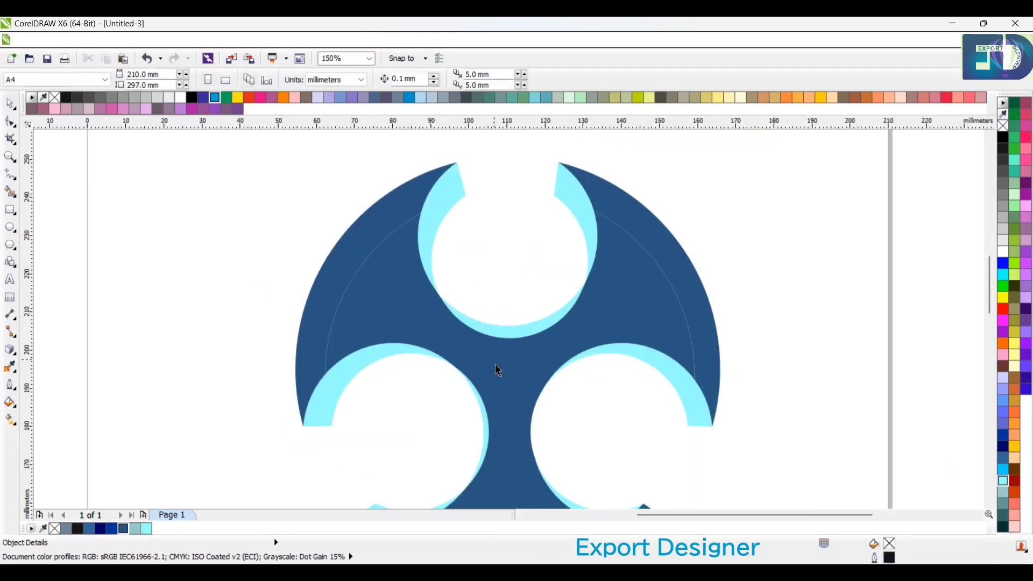
{"action": "left_click", "coordinate": [496, 367]}
{"action": "left_click", "coordinate": [1002, 459]}
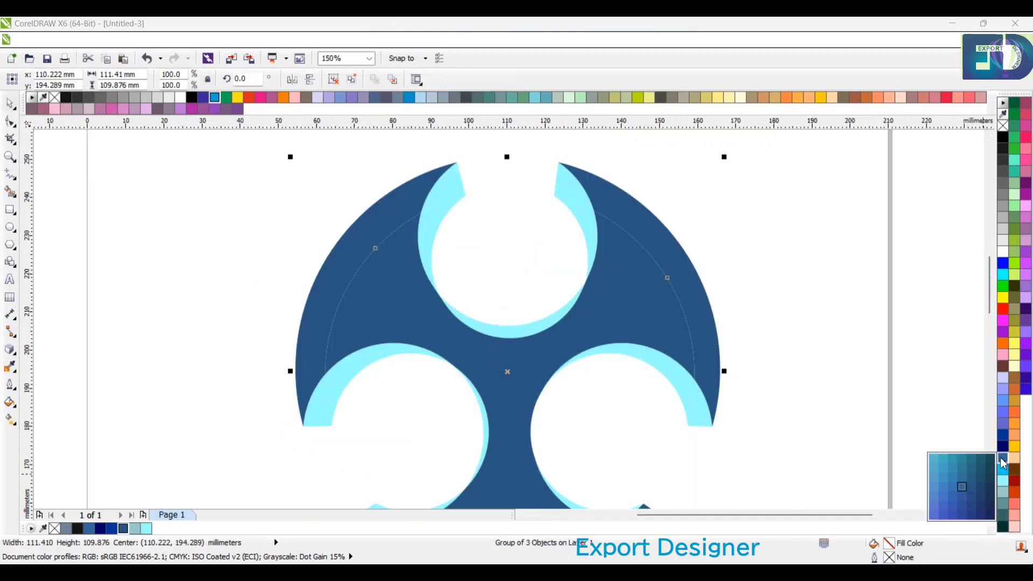
{"action": "left_click", "coordinate": [962, 487]}
{"action": "scroll", "coordinate": [690, 377], "scroll_direction": "down", "scroll_amount": 1}
{"action": "left_click", "coordinate": [690, 377]}
Give the blue body group a matching #336699 outline to hide the thin seams between its pieces.
{"action": "scroll", "coordinate": [549, 438], "scroll_direction": "up", "scroll_amount": 1}
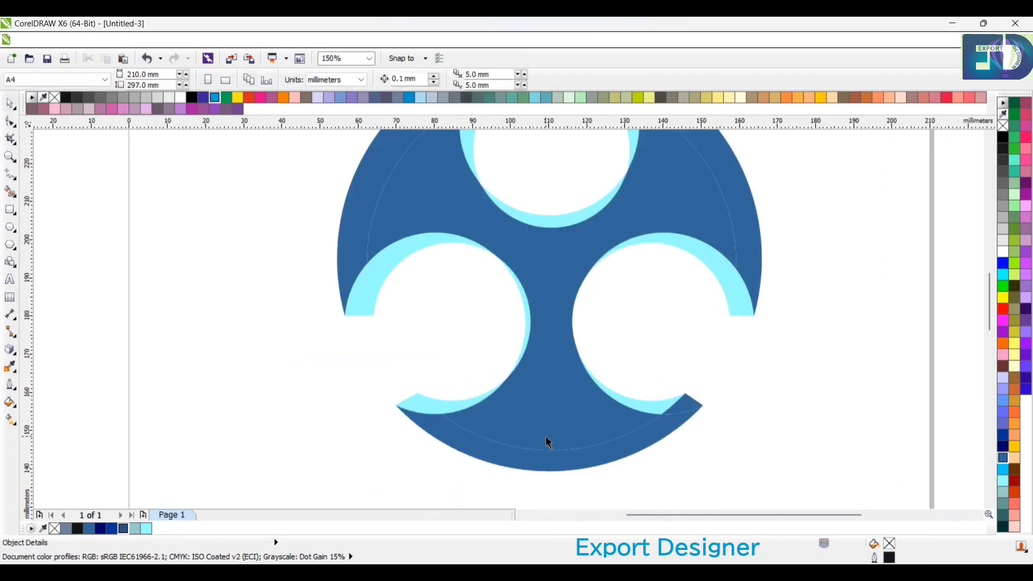
{"action": "left_click", "coordinate": [481, 411]}
{"action": "right_click", "coordinate": [1002, 458]}
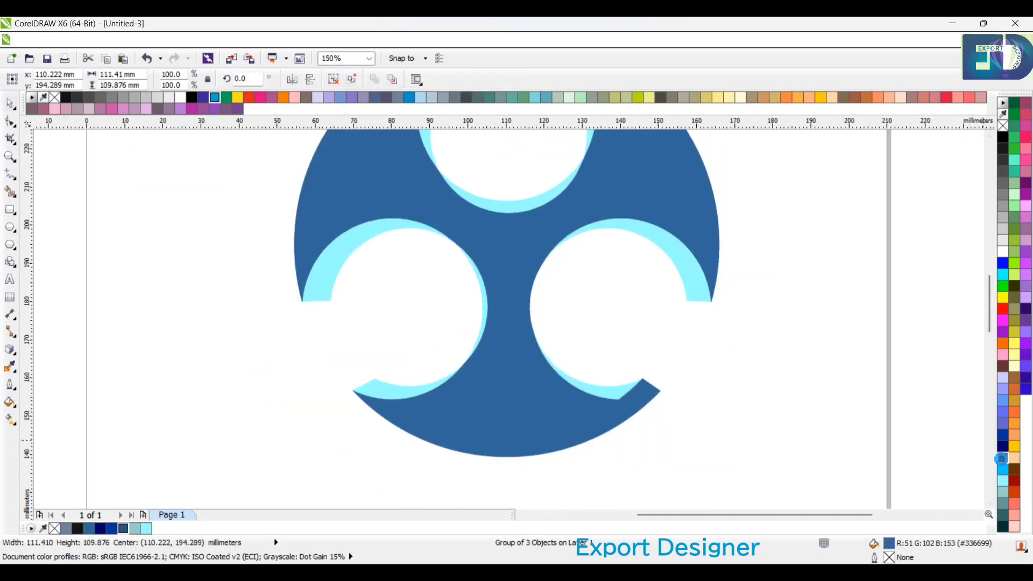
{"action": "left_click", "coordinate": [805, 409]}
{"action": "scroll", "coordinate": [581, 392], "scroll_direction": "down", "scroll_amount": 1}
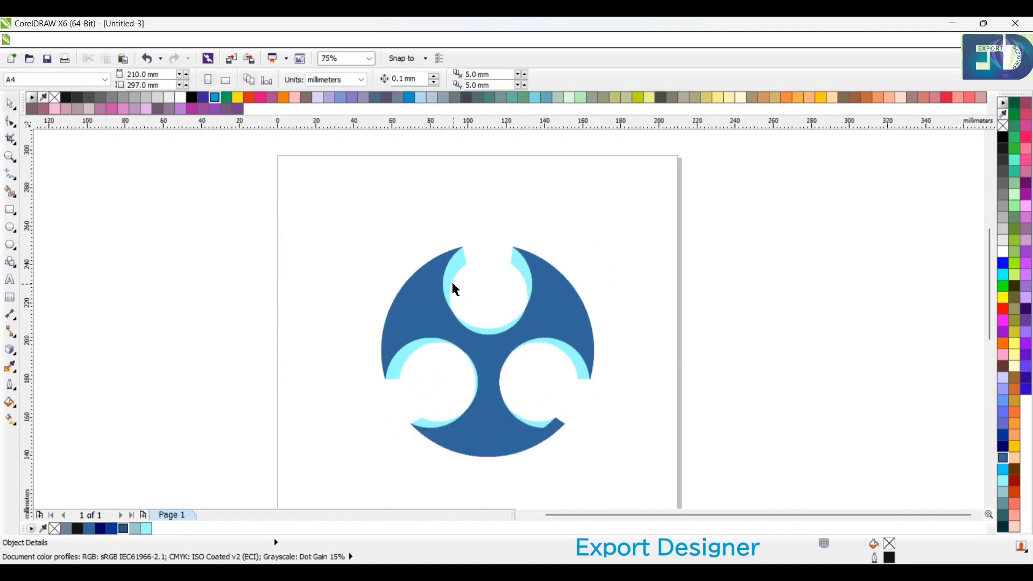
{"action": "scroll", "coordinate": [455, 291], "scroll_direction": "down", "scroll_amount": 1}
{"action": "scroll", "coordinate": [475, 325], "scroll_direction": "up", "scroll_amount": 1}
{"action": "scroll", "coordinate": [464, 337], "scroll_direction": "up", "scroll_amount": 1}
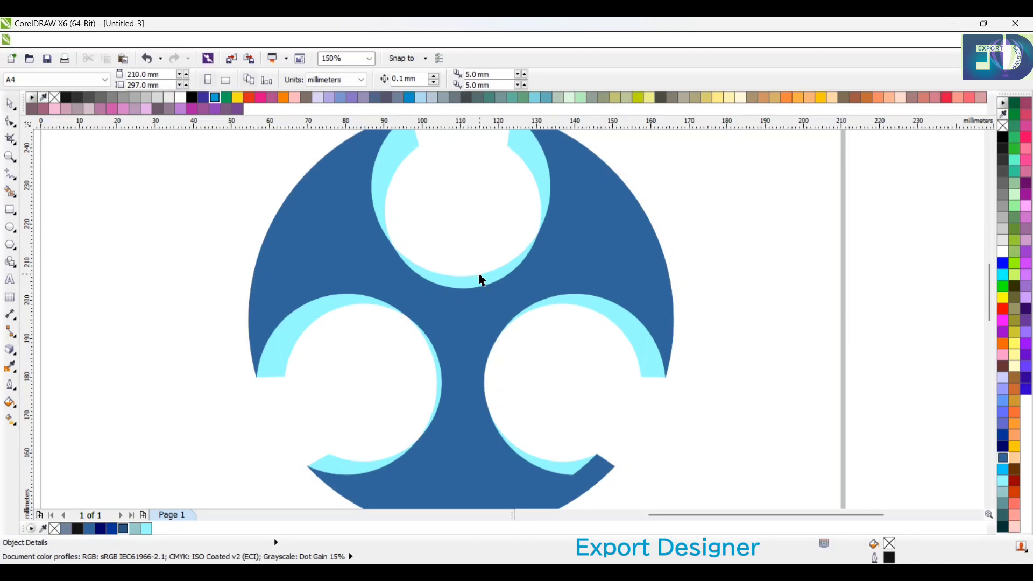
{"action": "scroll", "coordinate": [510, 273], "scroll_direction": "down", "scroll_amount": 2}
{"action": "scroll", "coordinate": [493, 285], "scroll_direction": "up", "scroll_amount": 1}
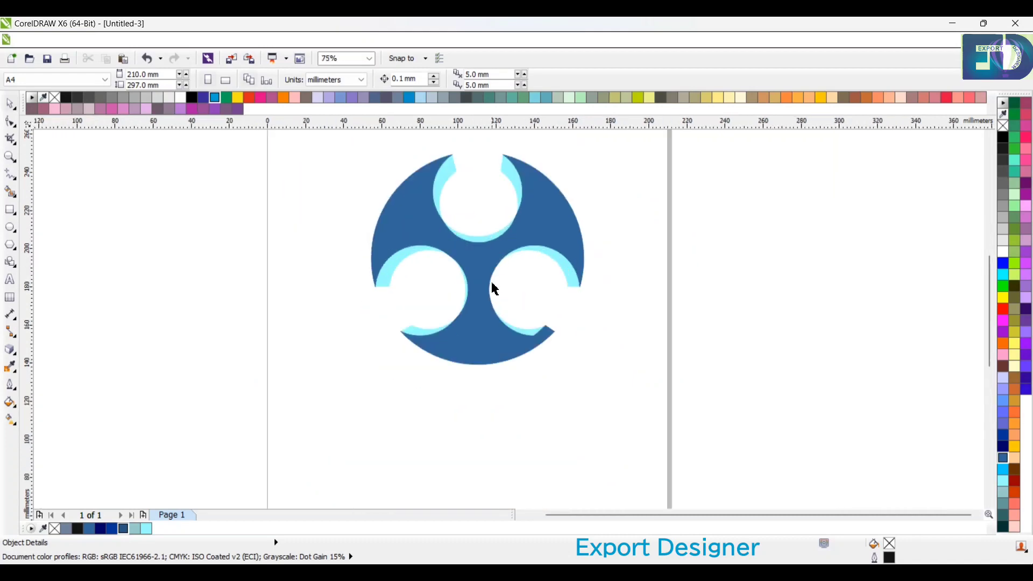
{"action": "scroll", "coordinate": [509, 274], "scroll_direction": "down", "scroll_amount": 1}
{"action": "scroll", "coordinate": [519, 260], "scroll_direction": "up", "scroll_amount": 1}
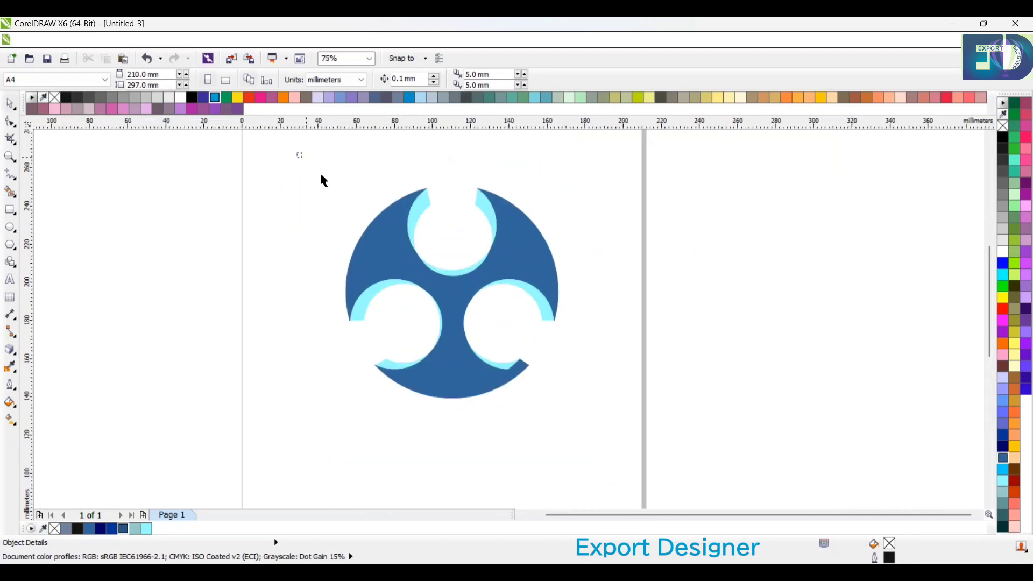
Group the whole logo and move it left so its centre lies at about X 24.6 mm.
{"action": "left_click_drag", "start_coordinate": [320, 175], "coordinate": [617, 463]}
{"action": "key", "text": "ctrl+g"}
{"action": "left_click_drag", "start_coordinate": [457, 295], "coordinate": [293, 295]}
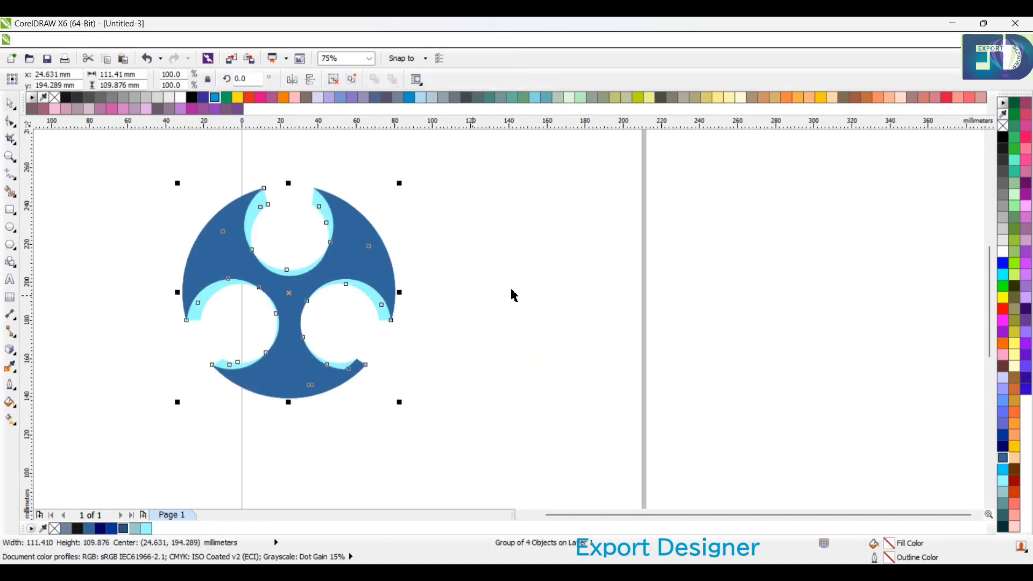
Draw a three-sided polygon about 21 mm wide and 18 mm high in the empty area right of the logo.
{"action": "left_click", "coordinate": [512, 291]}
{"action": "left_click", "coordinate": [9, 245]}
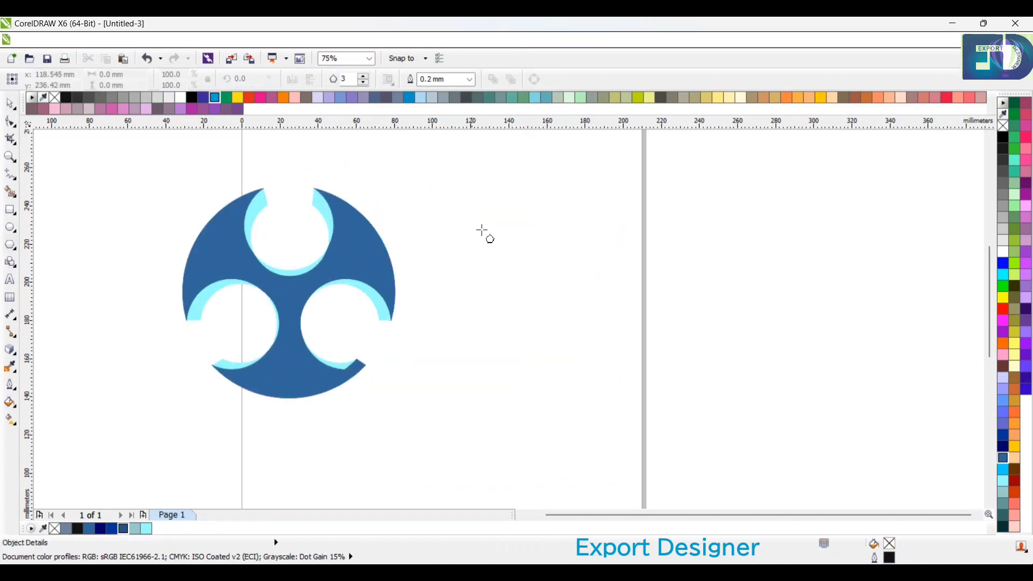
{"action": "left_click_drag", "start_coordinate": [469, 212], "coordinate": [545, 266]}
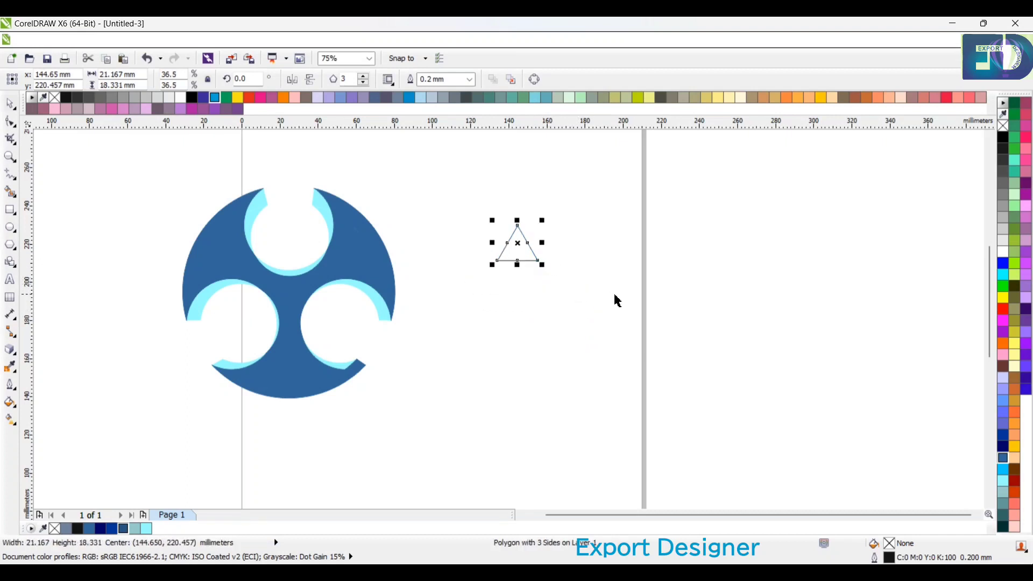
Change the polygon to 5 sides and try moving it to the right.
{"action": "double_click", "coordinate": [346, 80]}
{"action": "type", "text": "5"}
{"action": "key", "text": "Return"}
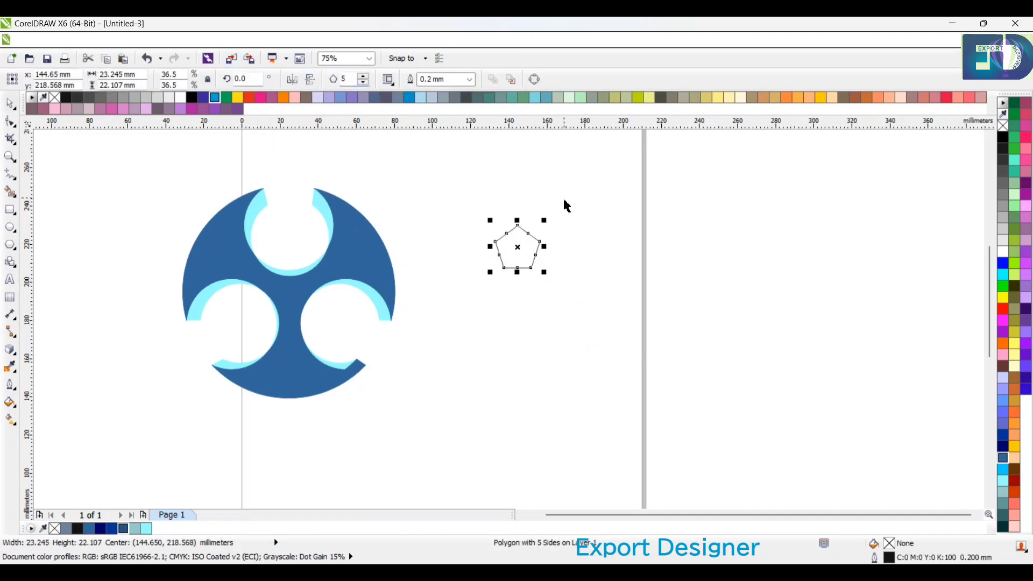
{"action": "scroll", "coordinate": [542, 253], "scroll_direction": "up", "scroll_amount": 4}
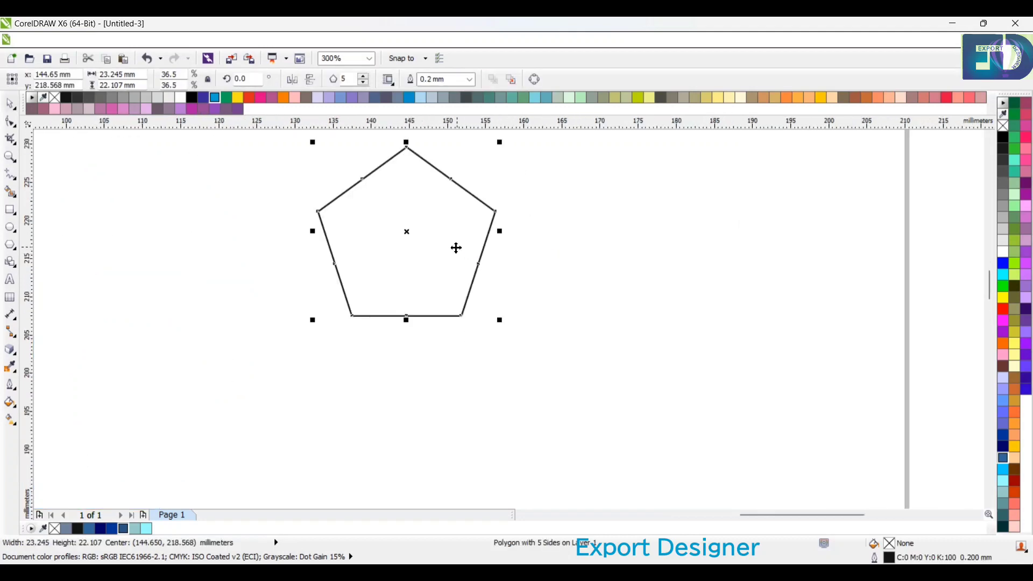
{"action": "left_click_drag", "start_coordinate": [457, 248], "coordinate": [611, 245]}
{"action": "key", "text": "ctrl+z"}
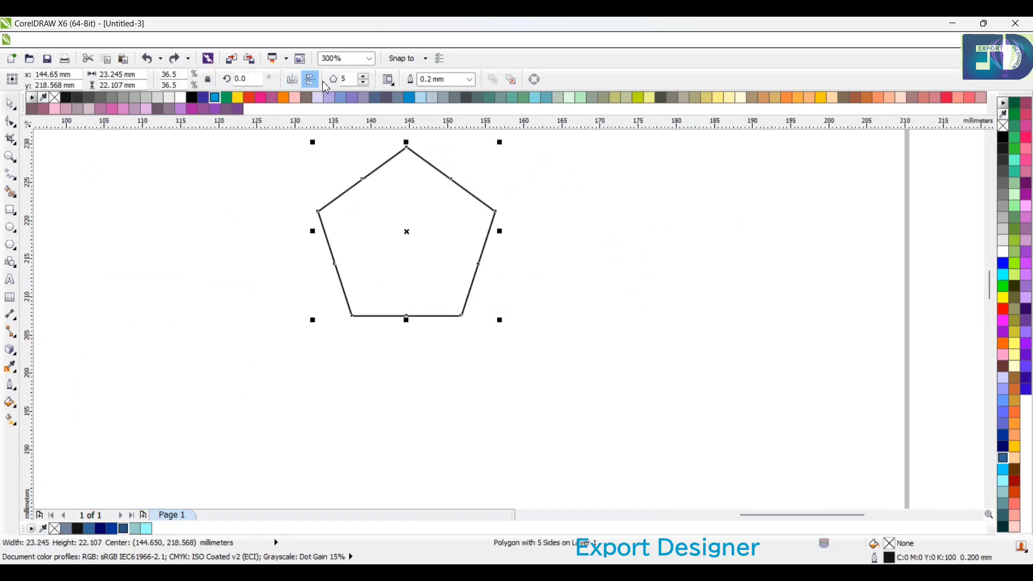
Set the polygon to 6 sides.
{"action": "left_click_drag", "start_coordinate": [348, 80], "coordinate": [333, 87]}
{"action": "type", "text": "6"}
{"action": "key", "text": "Return"}
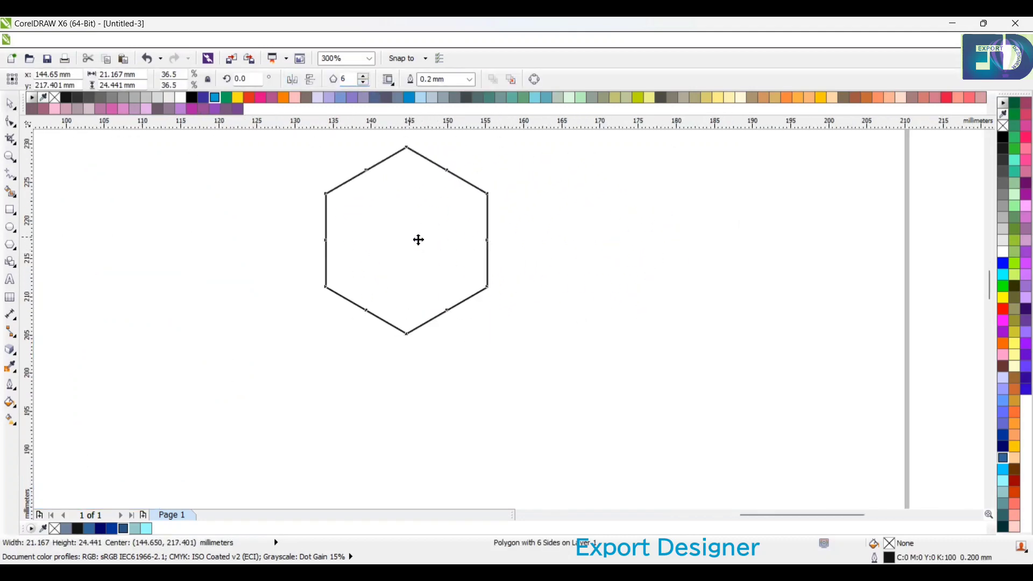
Copy the hexagon flush against its right side and repeat the duplication to build a row of 11 hexagons.
{"action": "left_click_drag", "start_coordinate": [418, 238], "coordinate": [570, 224]}
{"action": "right_click", "coordinate": [570, 224]}
{"action": "scroll", "coordinate": [471, 245], "scroll_direction": "down", "scroll_amount": 3}
{"action": "key", "text": "ctrl+d"}
{"action": "key", "text": "ctrl+d"}
{"action": "key", "text": "ctrl+d"}
{"action": "key", "text": "ctrl+d"}
{"action": "key", "text": "ctrl+d"}
{"action": "key", "text": "ctrl+d"}
{"action": "key", "text": "ctrl+d"}
{"action": "key", "text": "ctrl+d"}
{"action": "key", "text": "ctrl+d"}
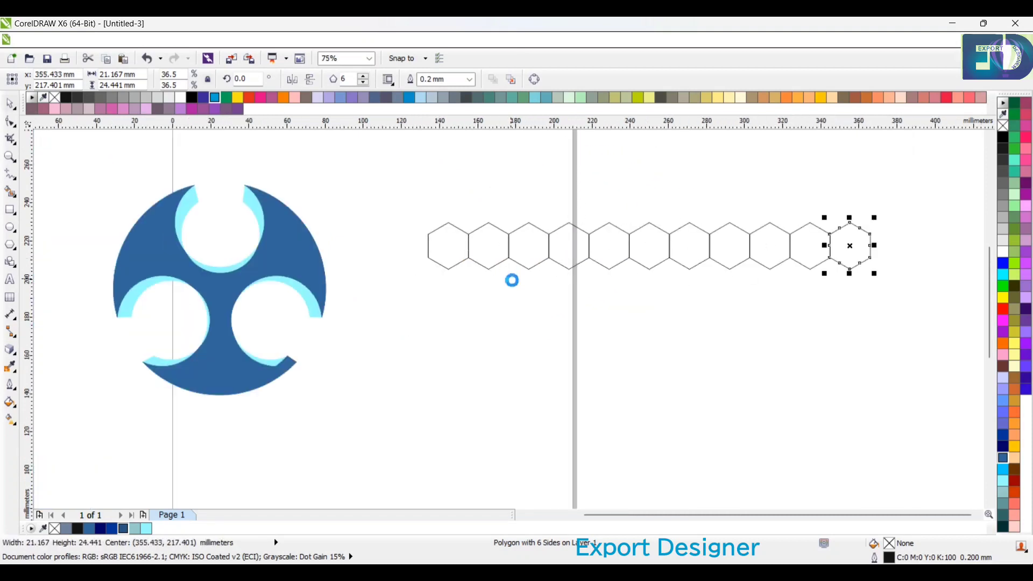
Select the hexagon row and place a copy below it, shifted half a hexagon right so the rows interlock.
{"action": "left_click_drag", "start_coordinate": [387, 186], "coordinate": [882, 293]}
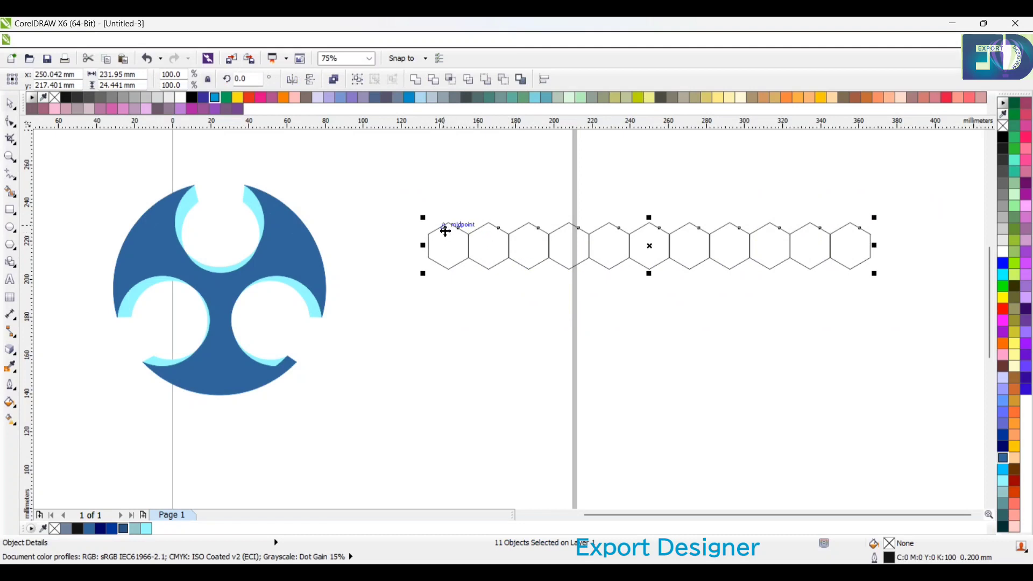
{"action": "left_click_drag", "start_coordinate": [441, 227], "coordinate": [459, 273]}
{"action": "right_click", "coordinate": [459, 273]}
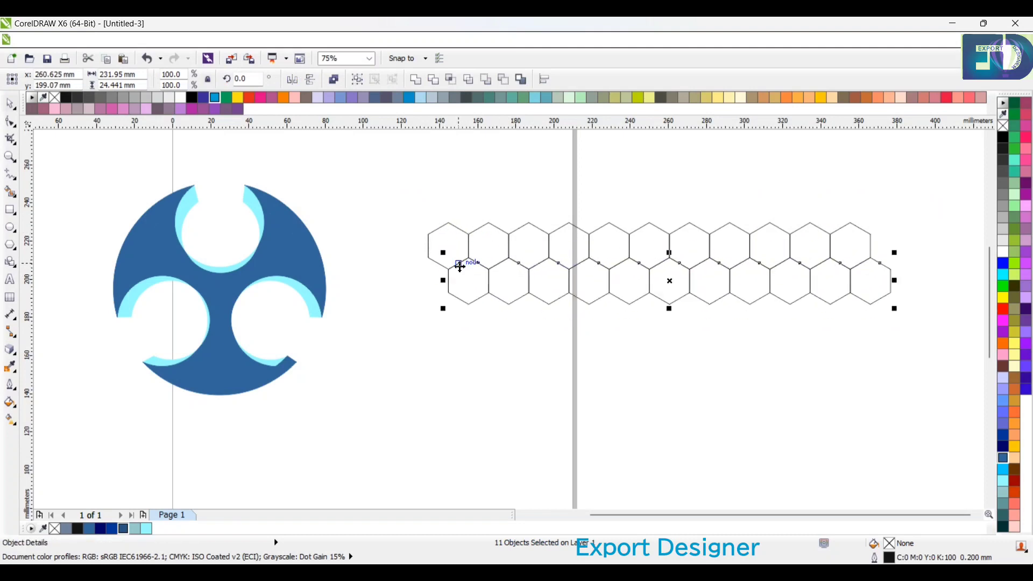
Select both hexagon rows and place a copy of them directly below to form four interlocking rows.
{"action": "left_click_drag", "start_coordinate": [424, 214], "coordinate": [923, 355]}
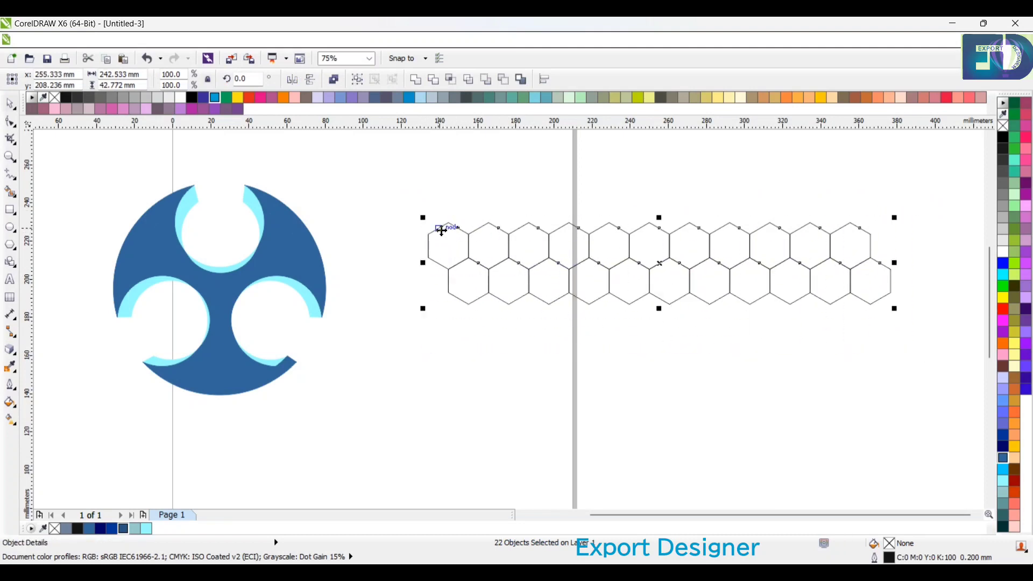
{"action": "left_click_drag", "start_coordinate": [441, 230], "coordinate": [438, 300]}
{"action": "right_click", "coordinate": [438, 299]}
Align the two copied lower rows precisely with the upper hexagon rows at a shared corner, and deselect them.
{"action": "scroll", "coordinate": [459, 301], "scroll_direction": "up", "scroll_amount": 3}
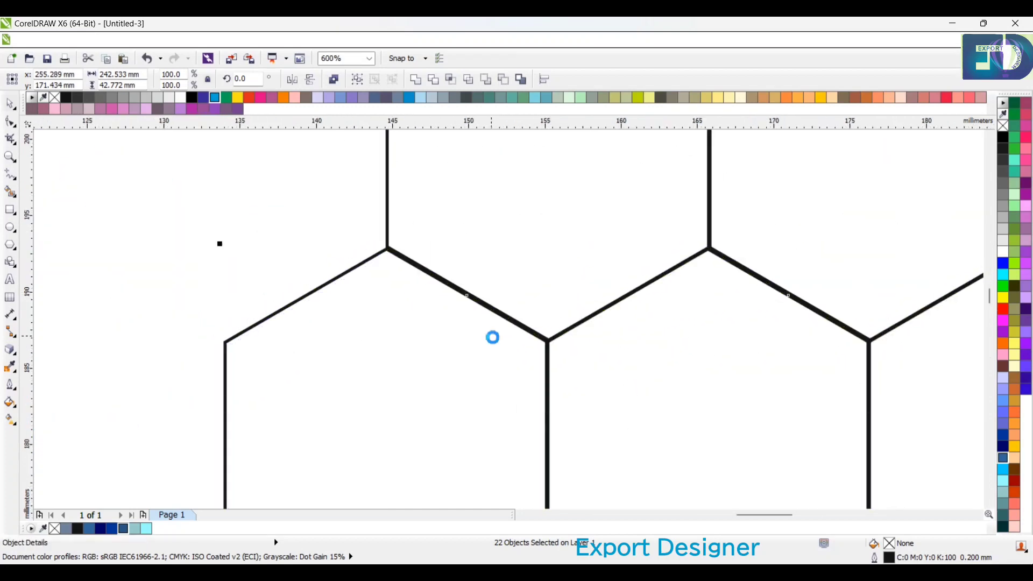
{"action": "scroll", "coordinate": [547, 356], "scroll_direction": "up", "scroll_amount": 2}
{"action": "left_click_drag", "start_coordinate": [548, 355], "coordinate": [715, 374]}
{"action": "scroll", "coordinate": [528, 347], "scroll_direction": "down", "scroll_amount": 6}
{"action": "left_click", "coordinate": [536, 382]}
{"action": "left_click", "coordinate": [554, 375]}
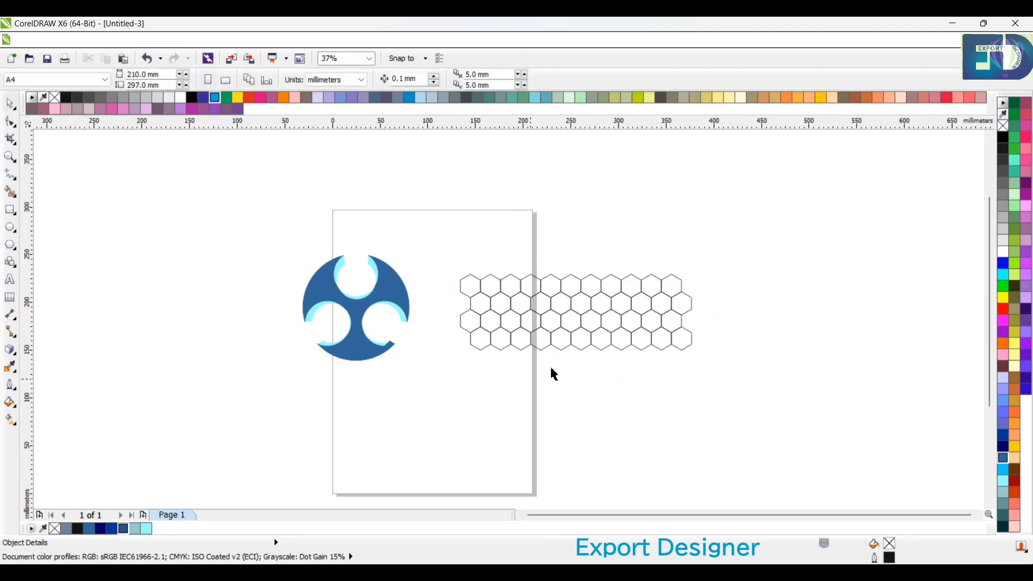
Select all four interlocking hexagon rows and scale them down proportionally to 69.6%.
{"action": "left_click_drag", "start_coordinate": [443, 257], "coordinate": [776, 423]}
{"action": "left_click_drag", "start_coordinate": [697, 354], "coordinate": [629, 337]}
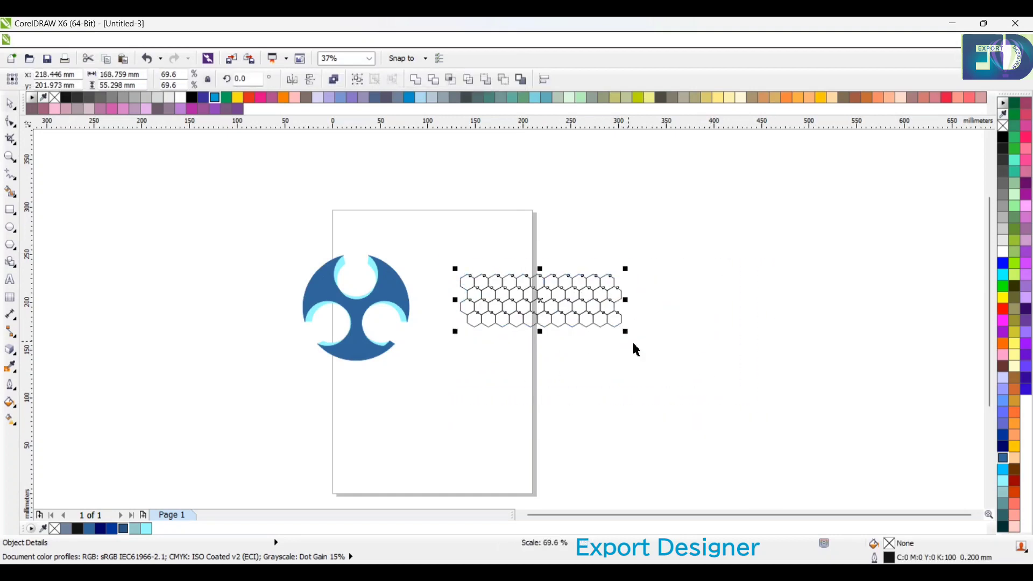
{"action": "left_click", "coordinate": [627, 347]}
{"action": "scroll", "coordinate": [559, 296], "scroll_direction": "up", "scroll_amount": 1}
Group the 44 hexagons of the four rows and place a copy of the group directly below.
{"action": "left_click_drag", "start_coordinate": [337, 236], "coordinate": [816, 455]}
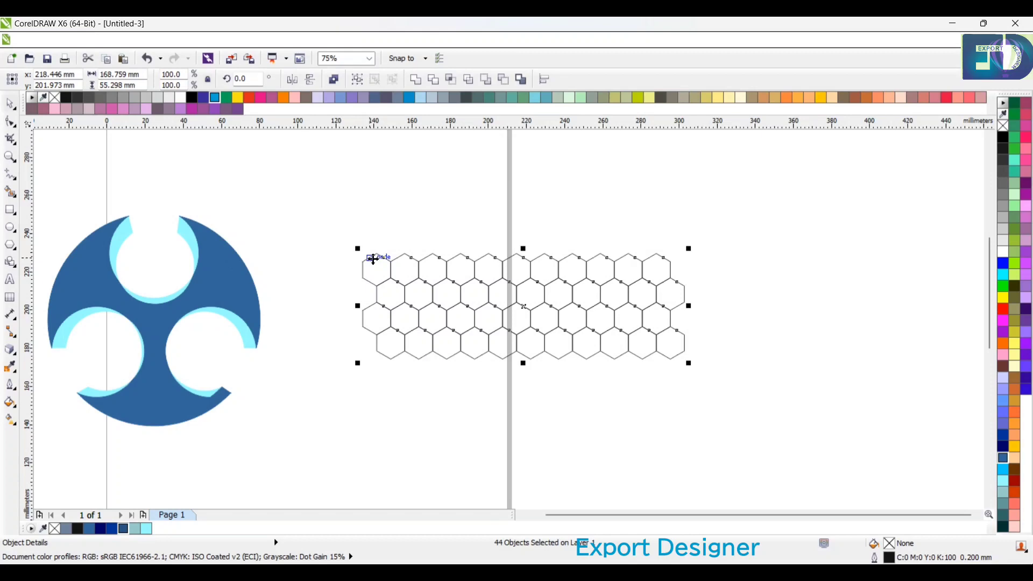
{"action": "key", "text": "ctrl+g"}
{"action": "left_click_drag", "start_coordinate": [378, 363], "coordinate": [372, 362]}
Align the copied hexagon group with the upper group so their shared edges coincide.
{"action": "scroll", "coordinate": [387, 363], "scroll_direction": "up", "scroll_amount": 4}
{"action": "scroll", "coordinate": [450, 362], "scroll_direction": "up", "scroll_amount": 2}
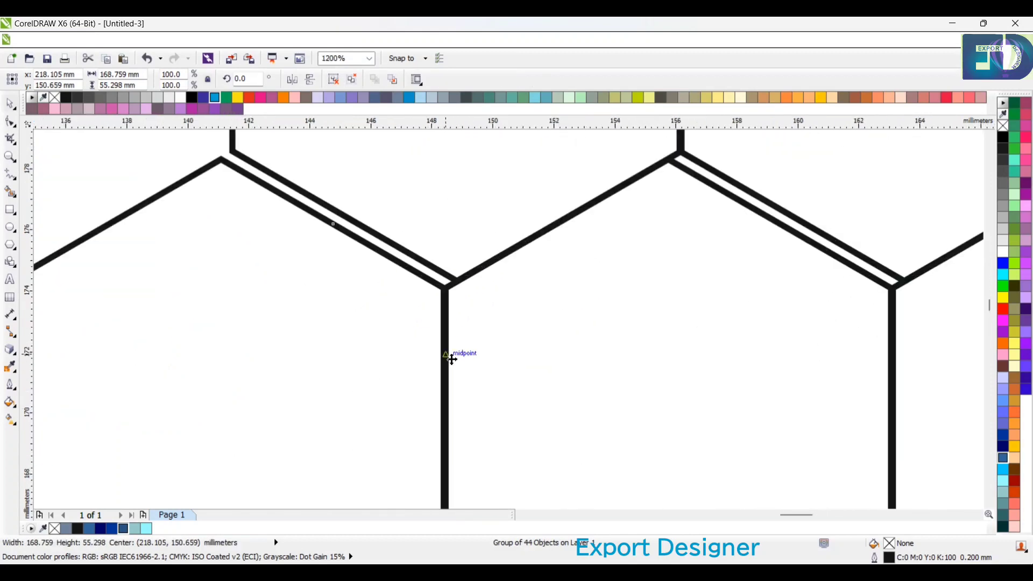
{"action": "mouse_move", "coordinate": [463, 343]}
{"action": "left_mouse_down"}
{"action": "mouse_move", "coordinate": [484, 346]}
{"action": "mouse_move", "coordinate": [477, 335]}
{"action": "left_mouse_up"}
{"action": "scroll", "coordinate": [450, 308], "scroll_direction": "down", "scroll_amount": 2}
{"action": "scroll", "coordinate": [439, 297], "scroll_direction": "up", "scroll_amount": 4}
{"action": "mouse_move", "coordinate": [401, 296]}
{"action": "left_mouse_down"}
{"action": "mouse_move", "coordinate": [429, 312]}
{"action": "mouse_move", "coordinate": [397, 302]}
{"action": "left_mouse_up"}
{"action": "scroll", "coordinate": [397, 301], "scroll_direction": "down", "scroll_amount": 7}
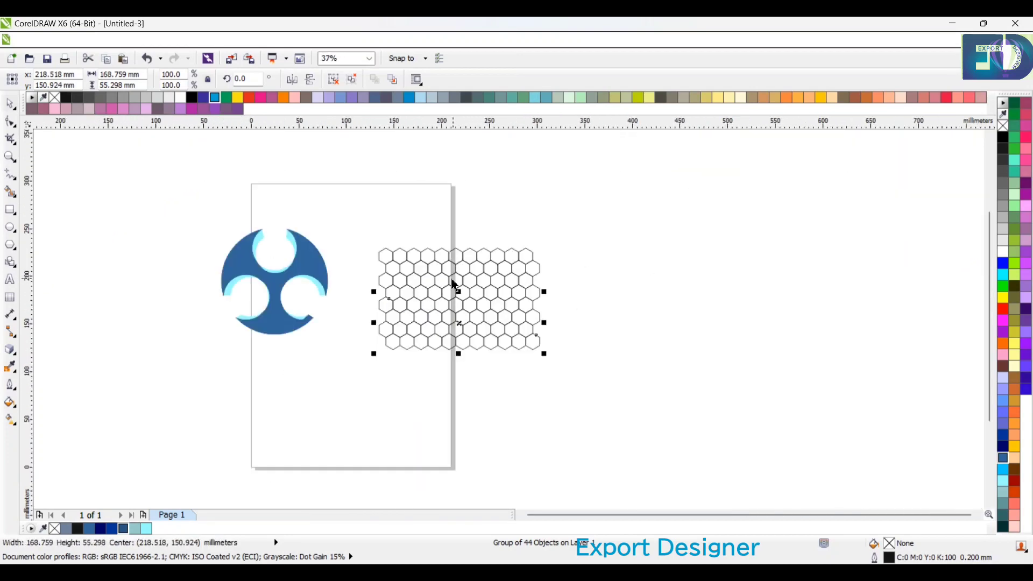
Ungroup the upper and lower hexagon groups into individual hexagons and deselect them.
{"action": "left_click", "coordinate": [361, 229]}
{"action": "left_click_drag", "start_coordinate": [361, 228], "coordinate": [657, 422]}
{"action": "left_click", "coordinate": [657, 422]}
{"action": "scroll", "coordinate": [388, 274], "scroll_direction": "up", "scroll_amount": 2}
{"action": "left_click", "coordinate": [376, 210]}
{"action": "scroll", "coordinate": [375, 207], "scroll_direction": "down", "scroll_amount": 1}
{"action": "key", "text": "ctrl+u"}
{"action": "key", "text": "Escape"}
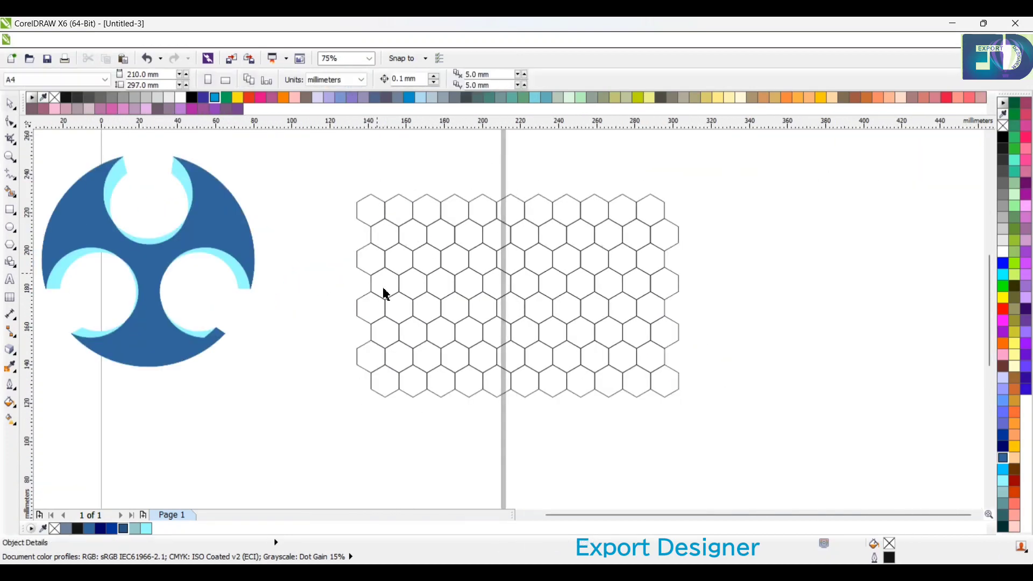
{"action": "left_click", "coordinate": [383, 302]}
{"action": "key", "text": "ctrl+u"}
{"action": "key", "text": "Escape"}
Fill every third hexagon in the top two rows, alternating between the rows, with dark blue #2C5680.
{"action": "left_click", "coordinate": [372, 215]}
{"action": "scroll", "coordinate": [404, 229], "scroll_direction": "up", "scroll_amount": 1}
{"action": "left_click", "coordinate": [428, 240], "text": "shift"}
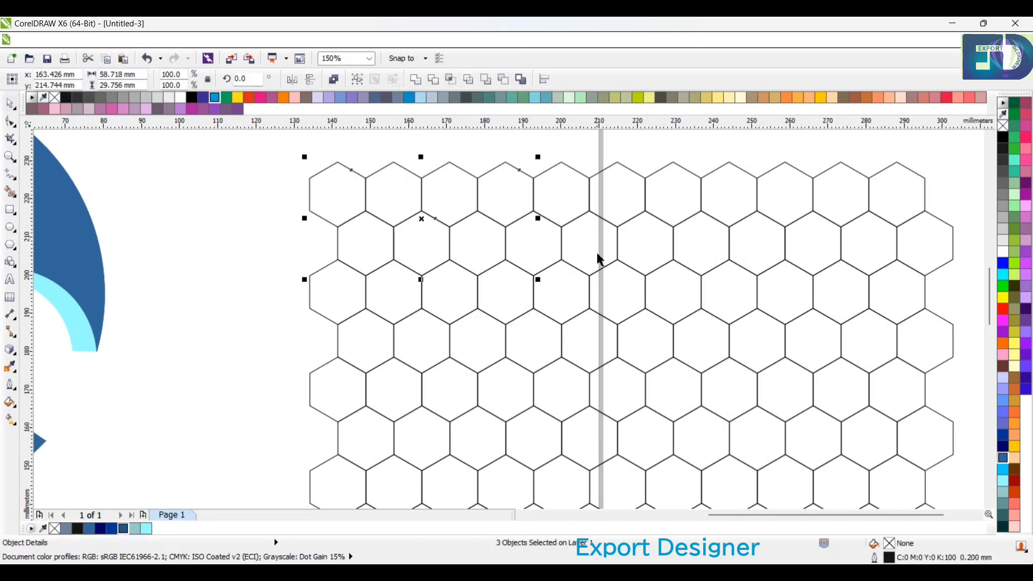
{"action": "left_click", "coordinate": [123, 530]}
{"action": "scroll", "coordinate": [415, 259], "scroll_direction": "down", "scroll_amount": 1}
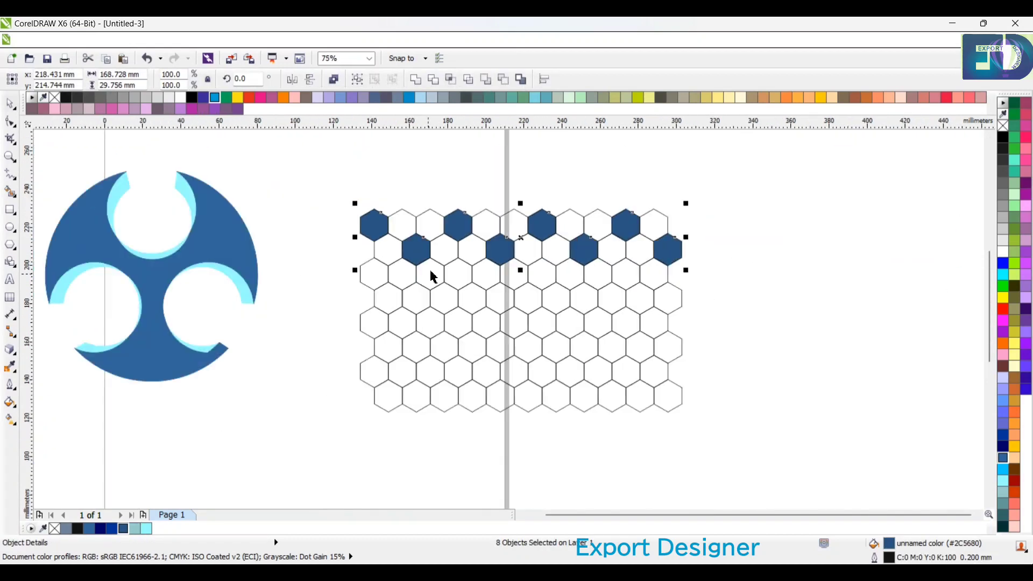
{"action": "scroll", "coordinate": [434, 266], "scroll_direction": "up", "scroll_amount": 1}
{"action": "left_click", "coordinate": [355, 329]}
{"action": "left_click", "coordinate": [434, 293], "text": "shift"}
{"action": "key", "text": "Escape"}
{"action": "left_click", "coordinate": [345, 332]}
{"action": "key", "text": "Escape"}
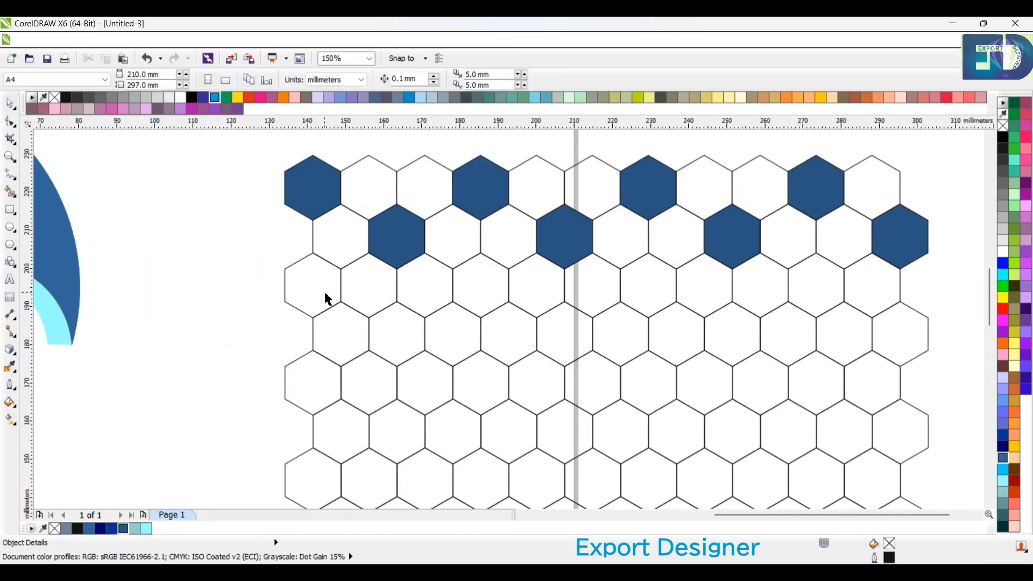
Fill every third hexagon in the third and fourth rows with dark blue #2C5680, repeating the top rows' pattern.
{"action": "left_click", "coordinate": [325, 296]}
{"action": "left_click", "coordinate": [397, 329], "text": "shift"}
{"action": "left_click", "coordinate": [480, 285], "text": "shift"}
{"action": "left_click", "coordinate": [563, 329], "text": "shift"}
{"action": "left_click", "coordinate": [124, 529]}
{"action": "key", "text": "Escape"}
Fill every third hexagon in the fifth and sixth rows with dark blue #2C5680 in the same alternating pattern.
{"action": "scroll", "coordinate": [369, 247], "scroll_direction": "down", "scroll_amount": 1}
{"action": "scroll", "coordinate": [378, 359], "scroll_direction": "up", "scroll_amount": 1}
{"action": "left_click", "coordinate": [313, 278]}
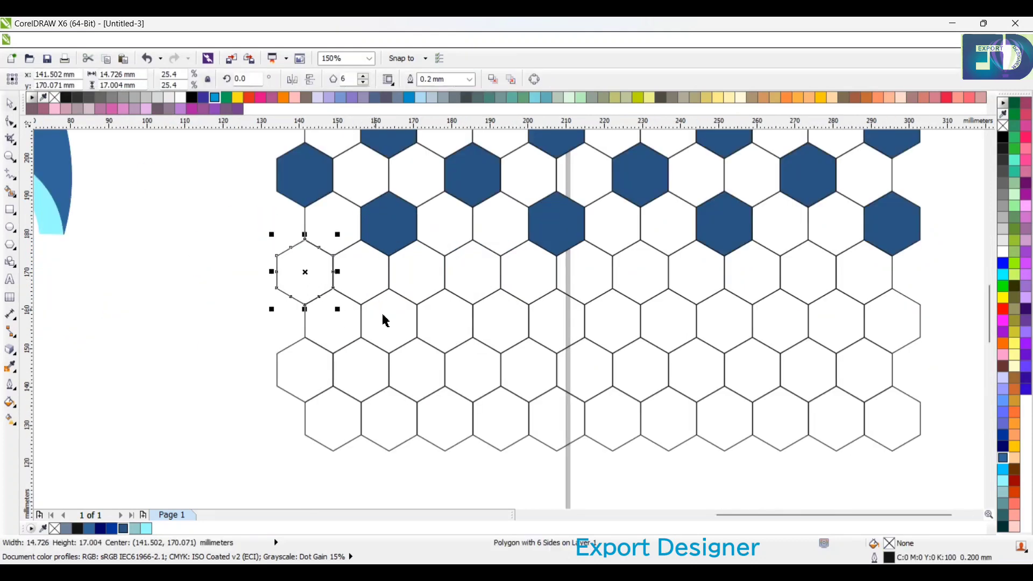
{"action": "left_click", "coordinate": [388, 322], "text": "shift"}
{"action": "left_click", "coordinate": [475, 278], "text": "shift"}
{"action": "left_click", "coordinate": [123, 534]}
{"action": "scroll", "coordinate": [376, 323], "scroll_direction": "down", "scroll_amount": 1}
Fill every third hexagon in the bottom two rows with dark blue #2C5680 to complete the dark pattern.
{"action": "scroll", "coordinate": [350, 376], "scroll_direction": "up", "scroll_amount": 1}
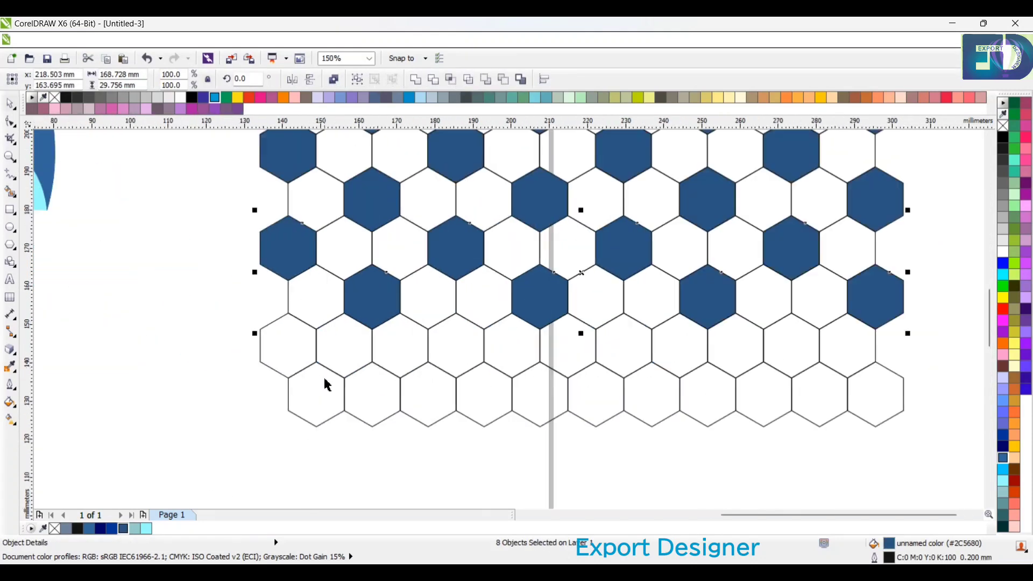
{"action": "left_click", "coordinate": [288, 345]}
{"action": "left_click", "coordinate": [373, 396], "text": "shift"}
{"action": "left_click", "coordinate": [457, 344], "text": "shift"}
{"action": "left_click", "coordinate": [564, 394], "text": "shift"}
{"action": "left_click", "coordinate": [123, 528]}
{"action": "scroll", "coordinate": [461, 406], "scroll_direction": "down", "scroll_amount": 1}
{"action": "scroll", "coordinate": [438, 216], "scroll_direction": "up", "scroll_amount": 1}
{"action": "key", "text": "Escape"}
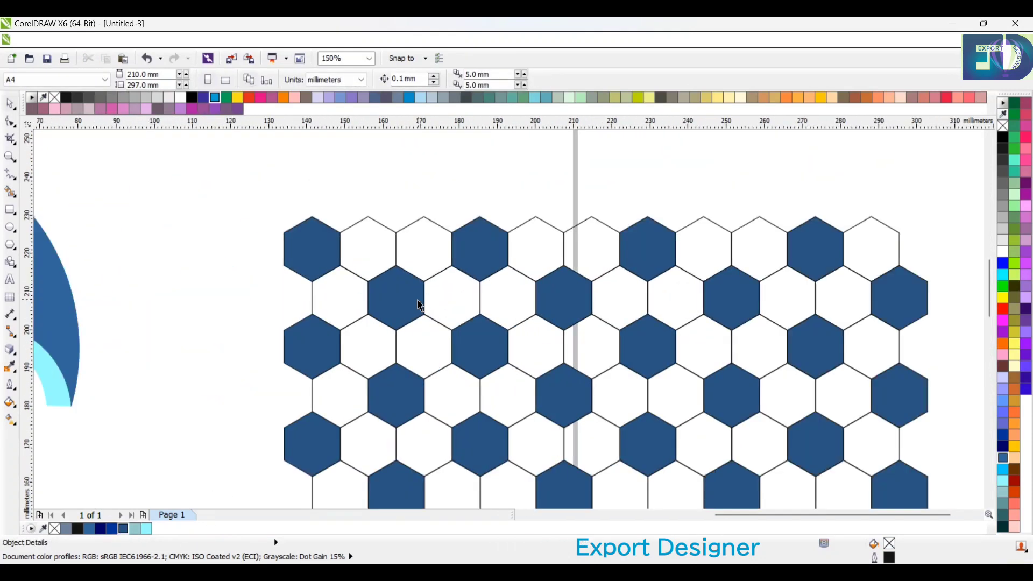
{"action": "left_click", "coordinate": [344, 300]}
{"action": "left_click", "coordinate": [424, 251], "text": "shift"}
{"action": "left_click", "coordinate": [504, 301], "text": "shift"}
{"action": "key", "text": "Escape"}
Fill the white hexagons left of each dark one in the top two rows with Ice Blue, leaving one white between.
{"action": "left_click", "coordinate": [366, 294]}
{"action": "left_click", "coordinate": [430, 268], "text": "shift"}
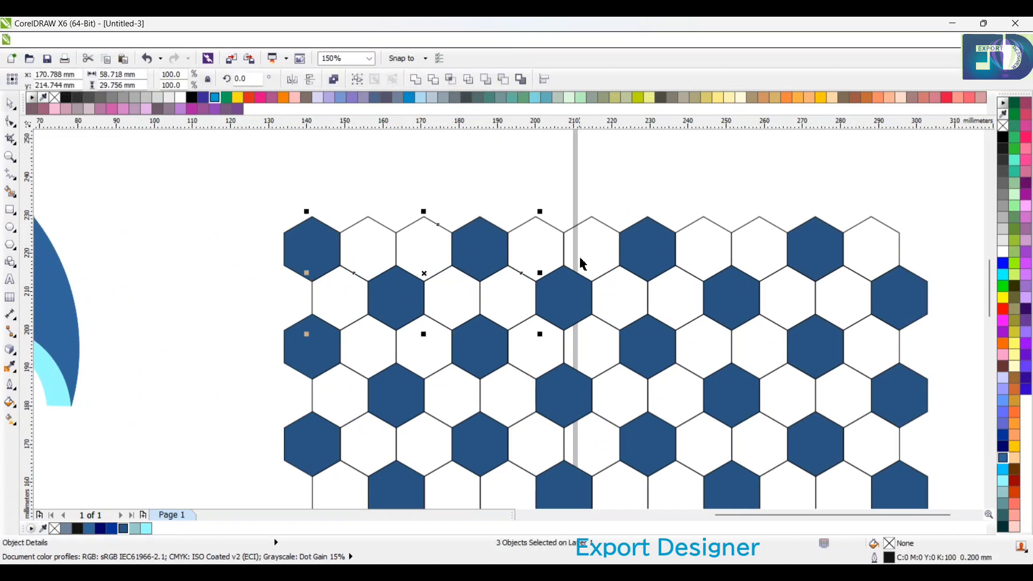
{"action": "left_click", "coordinate": [147, 529]}
Fill the matching white hexagons in the third and fourth rows with Ice Blue.
{"action": "scroll", "coordinate": [358, 381], "scroll_direction": "down", "scroll_amount": 1}
{"action": "left_click", "coordinate": [324, 328]}
{"action": "left_click", "coordinate": [407, 277], "text": "shift"}
{"action": "left_click", "coordinate": [521, 322], "text": "shift"}
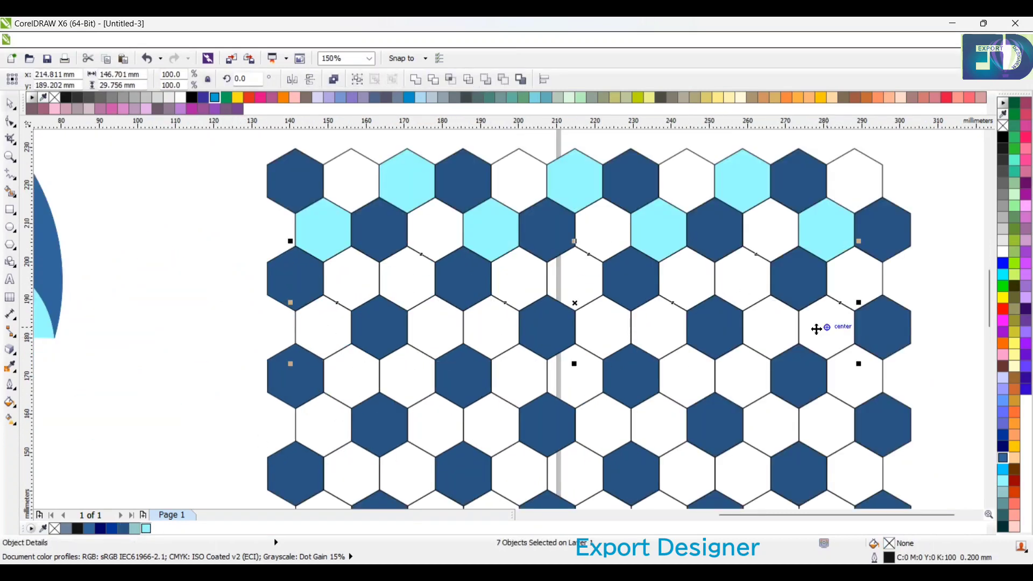
{"action": "left_click", "coordinate": [146, 529]}
Fill the matching white hexagons in the fifth and sixth rows with Ice Blue.
{"action": "scroll", "coordinate": [406, 346], "scroll_direction": "down", "scroll_amount": 1}
{"action": "left_click", "coordinate": [325, 379]}
{"action": "left_click", "coordinate": [409, 331], "text": "shift"}
{"action": "left_click", "coordinate": [492, 377], "text": "shift"}
{"action": "left_click", "coordinate": [147, 529]}
Fill the matching white hexagons in the bottom two rows with Ice Blue and deselect them.
{"action": "scroll", "coordinate": [365, 392], "scroll_direction": "down", "scroll_amount": 1}
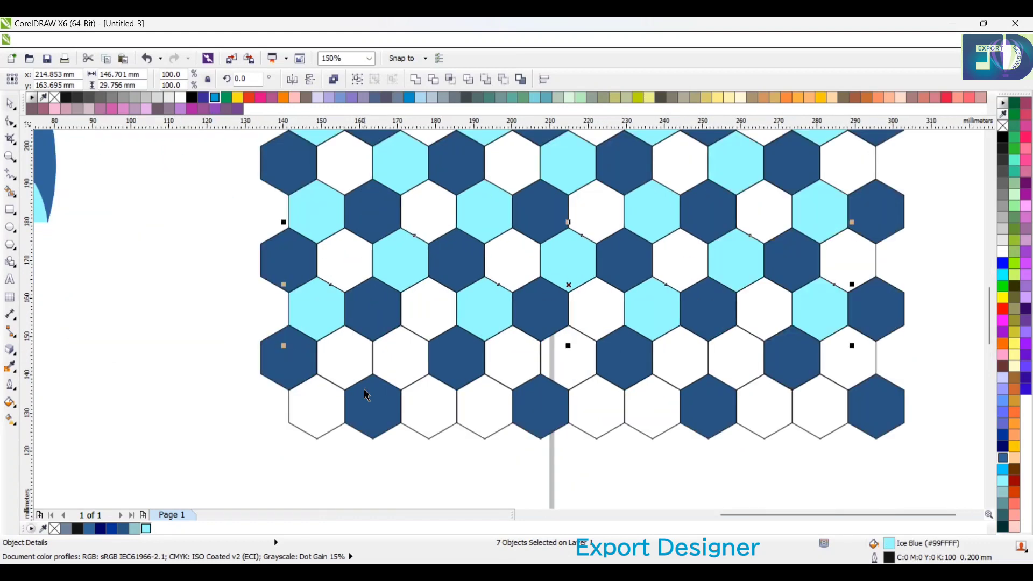
{"action": "left_click", "coordinate": [317, 406]}
{"action": "left_click", "coordinate": [401, 358], "text": "shift"}
{"action": "left_click", "coordinate": [485, 406], "text": "shift"}
{"action": "left_click", "coordinate": [147, 528]}
{"action": "scroll", "coordinate": [505, 371], "scroll_direction": "down", "scroll_amount": 2}
{"action": "key", "text": "Escape"}
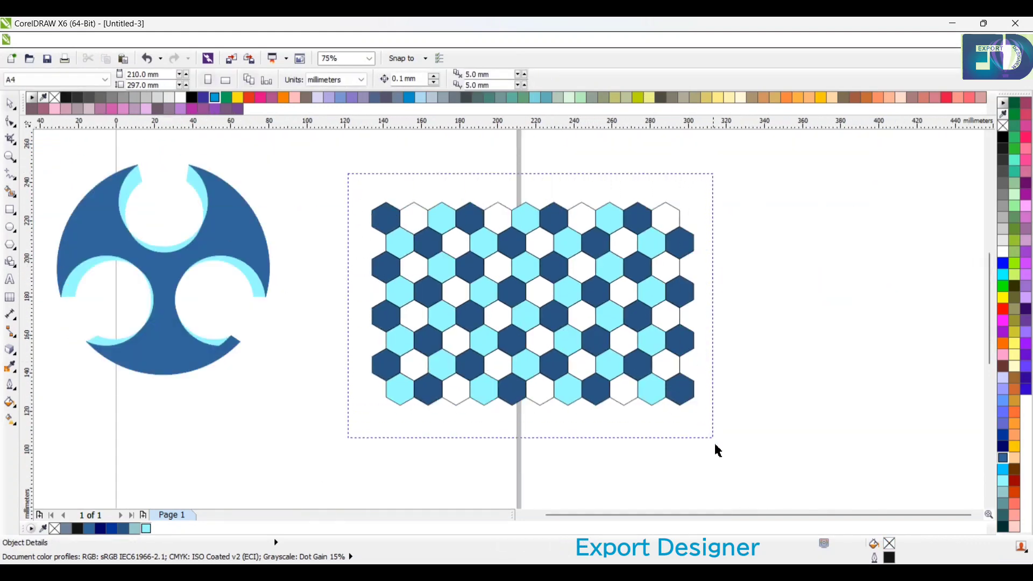
Group all 88 hexagons and draw a circle about 66 mm in diameter over the middle of the pattern.
{"action": "left_click_drag", "start_coordinate": [715, 445], "coordinate": [718, 440]}
{"action": "key", "text": "ctrl+g"}
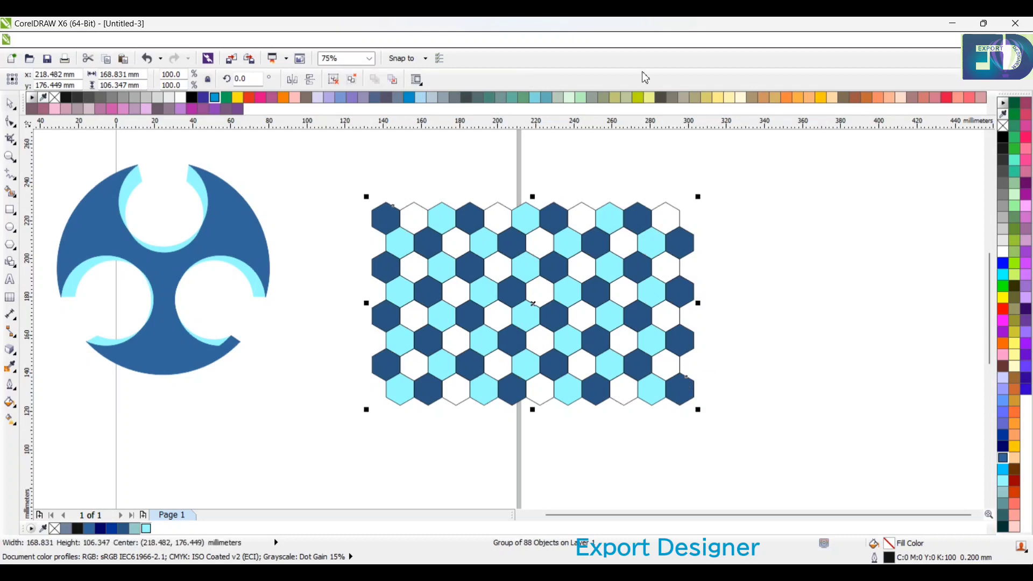
{"action": "left_click", "coordinate": [10, 227]}
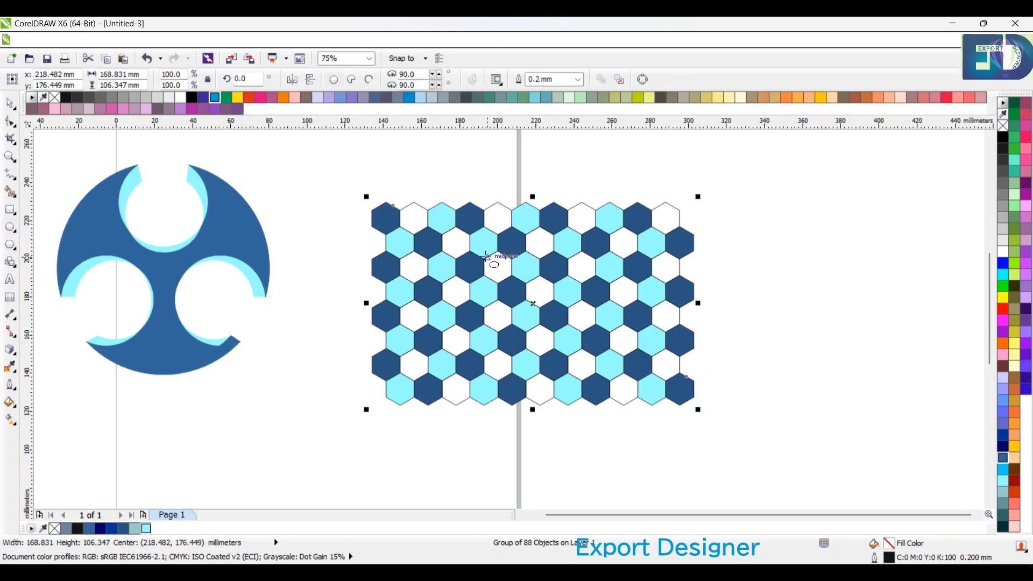
{"action": "left_click_drag", "start_coordinate": [471, 246], "coordinate": [596, 322]}
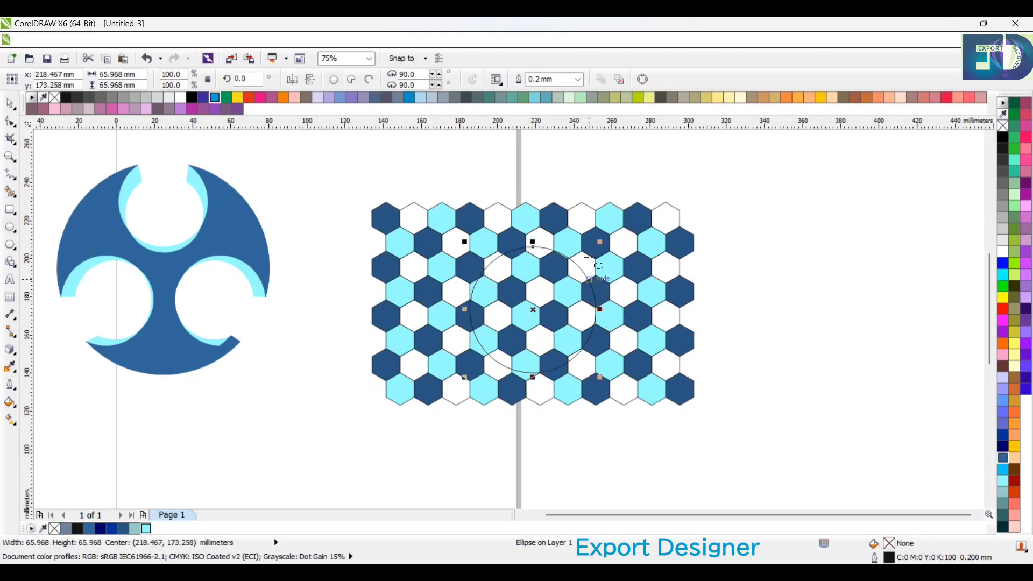
Apply a Fish Eye lens at a 100% rate to the circle, with Frozen and Viewpoint enabled.
{"action": "left_click", "coordinate": [213, 45]}
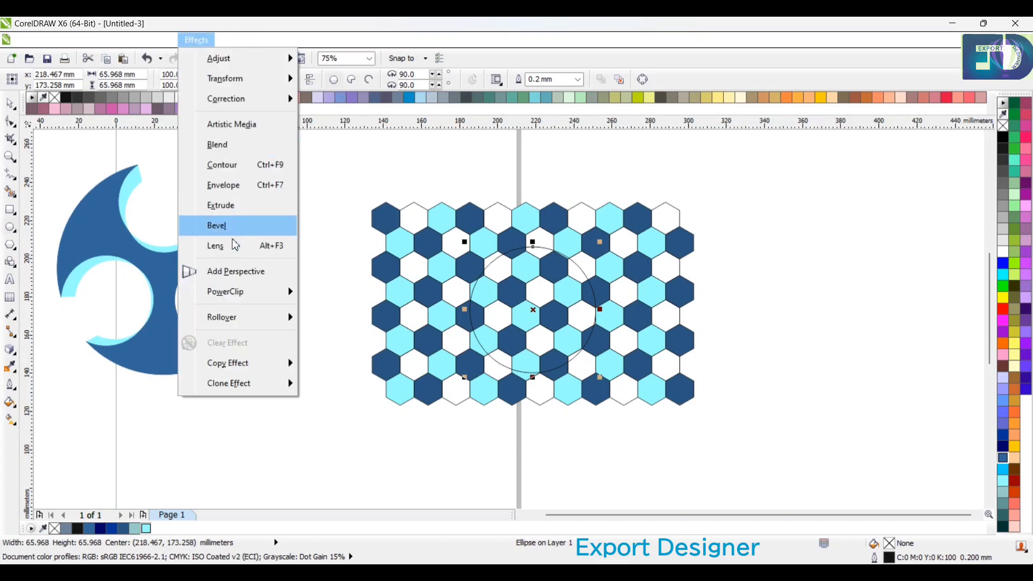
{"action": "left_click", "coordinate": [225, 243]}
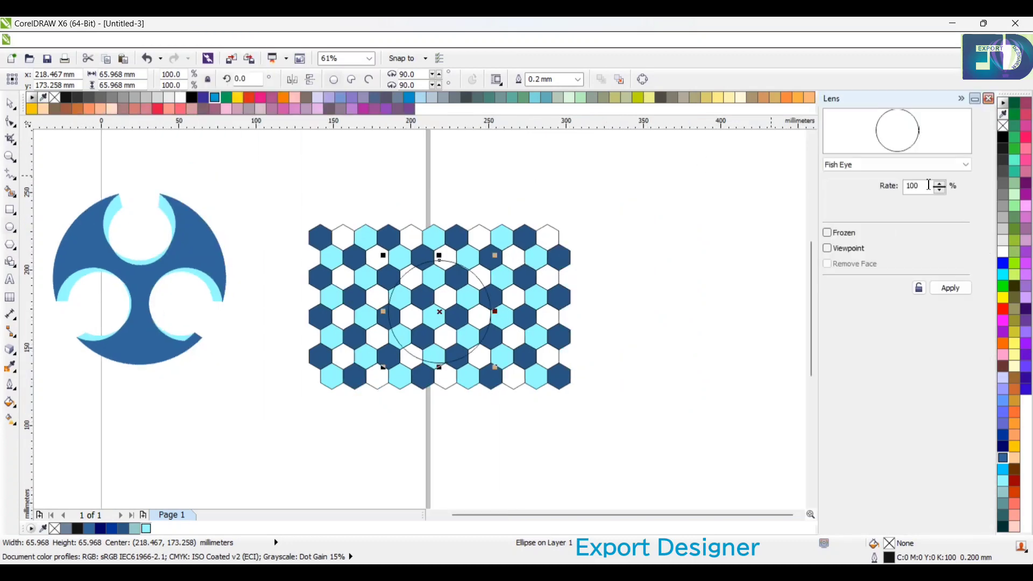
{"action": "left_click", "coordinate": [907, 163]}
{"action": "left_click", "coordinate": [873, 232]}
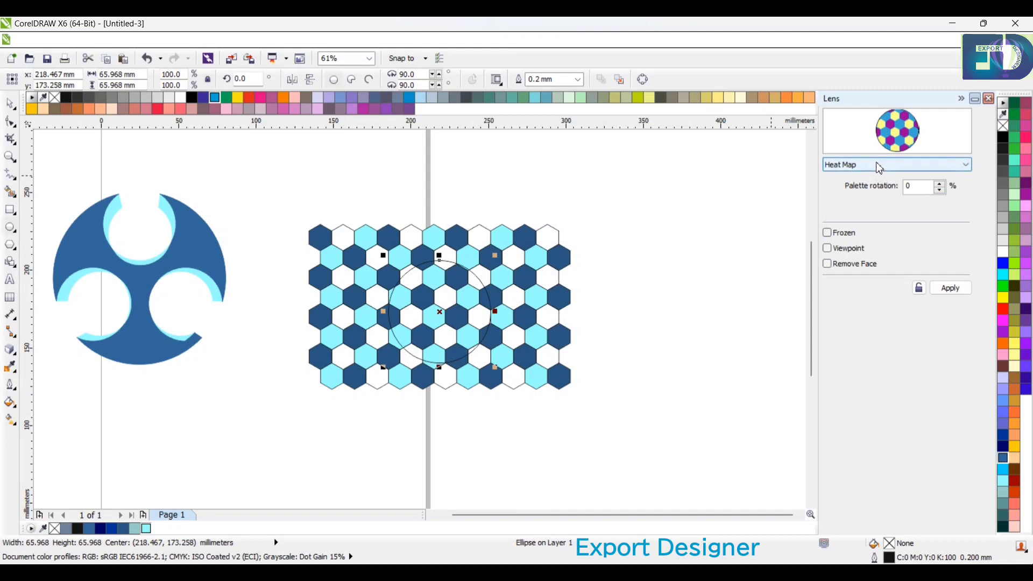
{"action": "left_click", "coordinate": [879, 166]}
{"action": "left_click", "coordinate": [860, 219]}
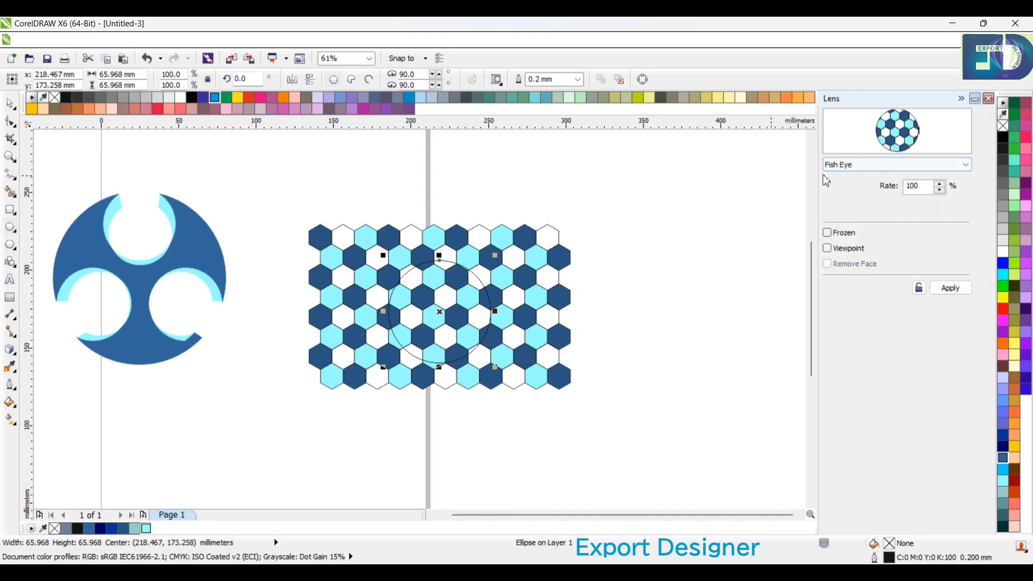
{"action": "left_click", "coordinate": [951, 288]}
Move the frozen lens ball off the honeycomb onto empty page area and outline it in dark blue #2C5680.
{"action": "scroll", "coordinate": [502, 309], "scroll_direction": "down", "scroll_amount": 3}
{"action": "scroll", "coordinate": [462, 302], "scroll_direction": "up", "scroll_amount": 1}
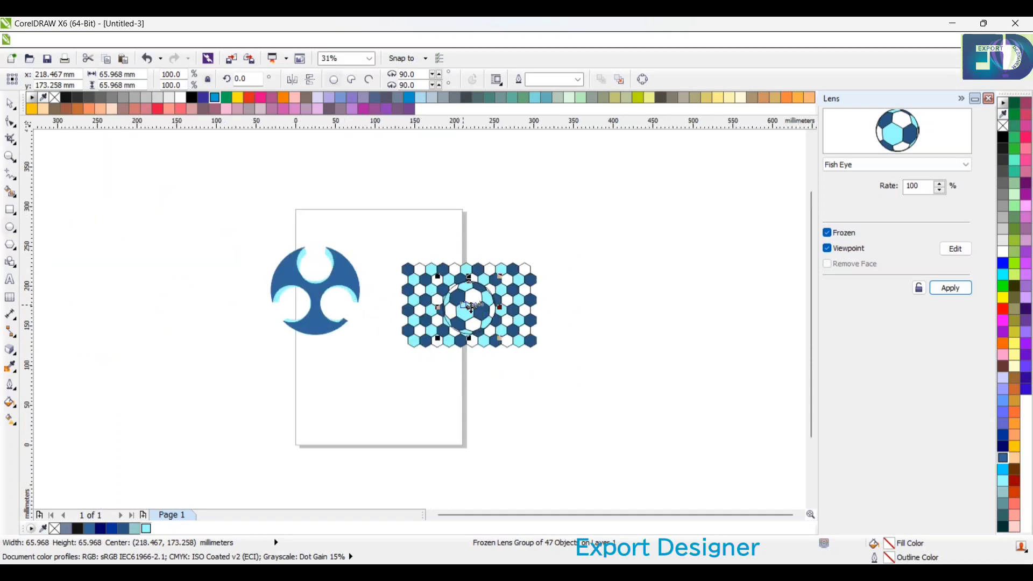
{"action": "left_click_drag", "start_coordinate": [457, 300], "coordinate": [377, 361]}
{"action": "scroll", "coordinate": [377, 361], "scroll_direction": "up", "scroll_amount": 3}
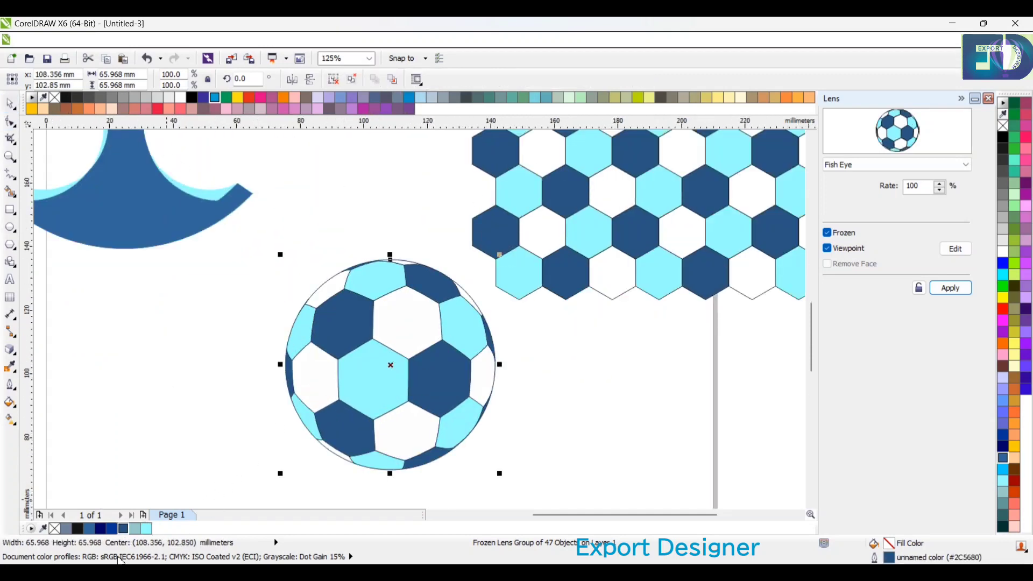
{"action": "right_click", "coordinate": [149, 533]}
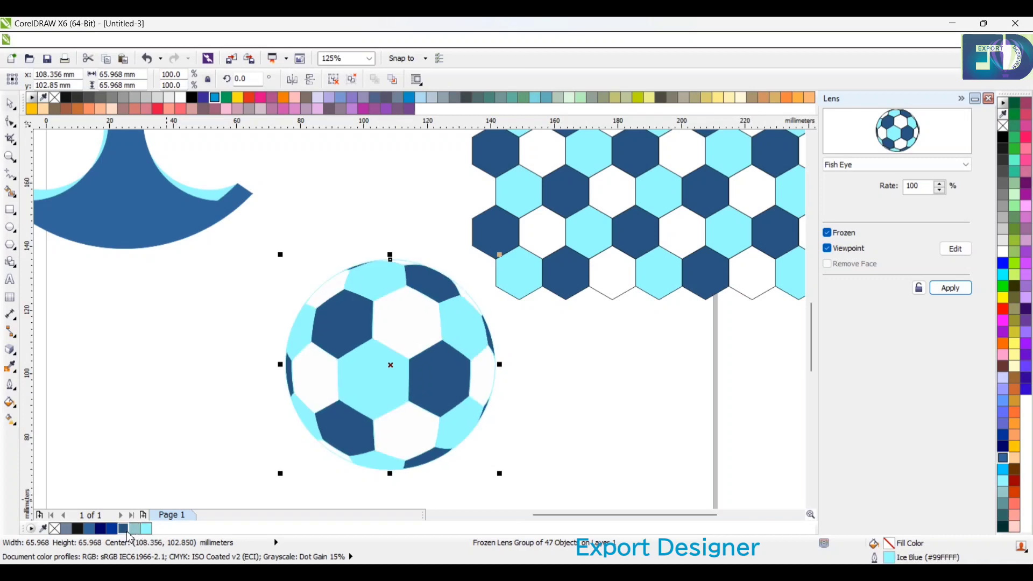
{"action": "right_click", "coordinate": [126, 531]}
Move the ball just below the logo's lower-right arm and scale it down to 67%, about 44 mm wide.
{"action": "scroll", "coordinate": [516, 384], "scroll_direction": "down", "scroll_amount": 2}
{"action": "scroll", "coordinate": [514, 378], "scroll_direction": "up", "scroll_amount": 2}
{"action": "left_click_drag", "start_coordinate": [609, 414], "coordinate": [480, 381]}
{"action": "scroll", "coordinate": [506, 382], "scroll_direction": "down", "scroll_amount": 2}
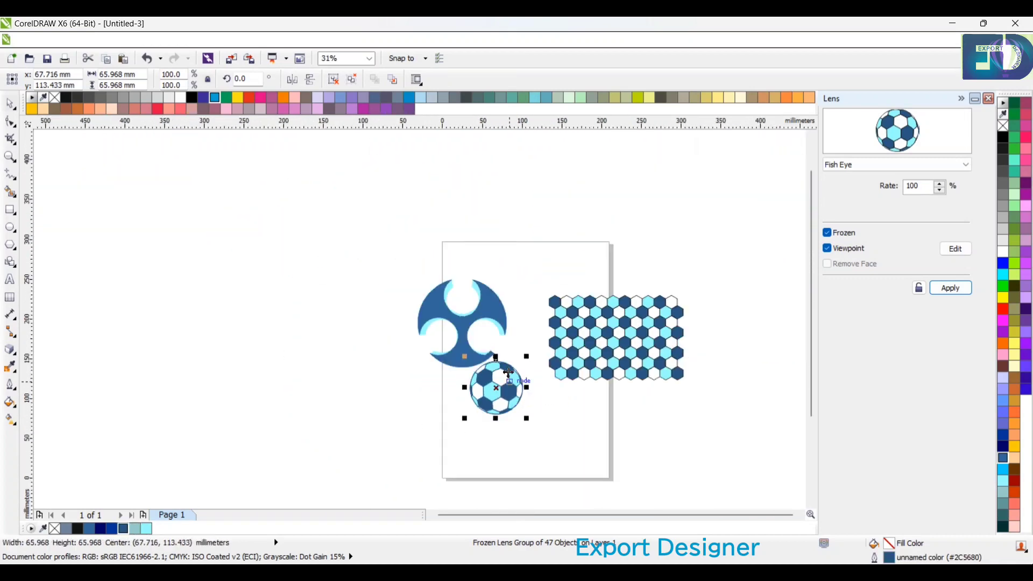
{"action": "scroll", "coordinate": [509, 373], "scroll_direction": "up", "scroll_amount": 2}
{"action": "left_click", "coordinate": [544, 466]}
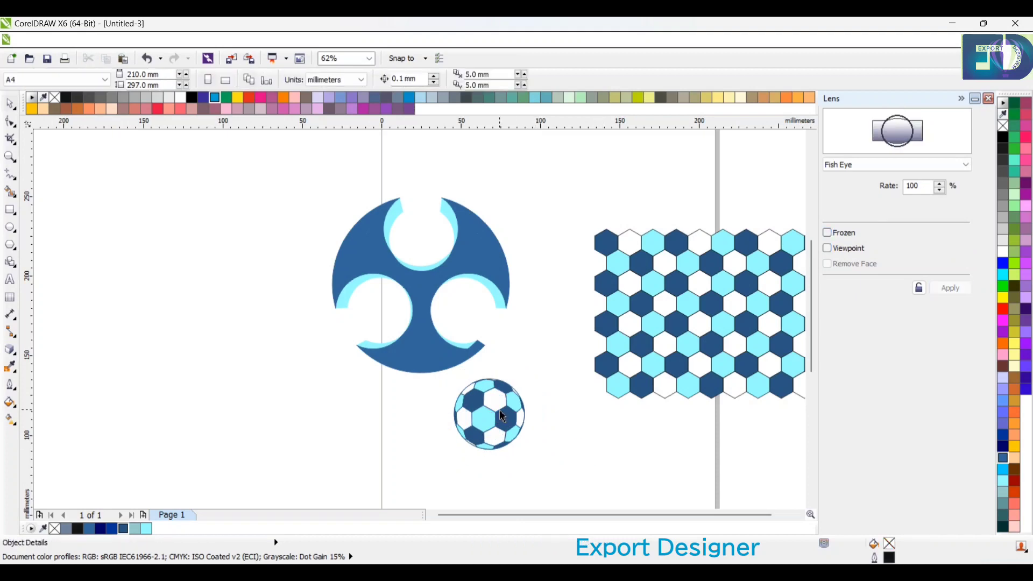
Close the Lens settings and delete the honeycomb pattern.
{"action": "scroll", "coordinate": [683, 264], "scroll_direction": "down", "scroll_amount": 2}
{"action": "left_click", "coordinate": [990, 101]}
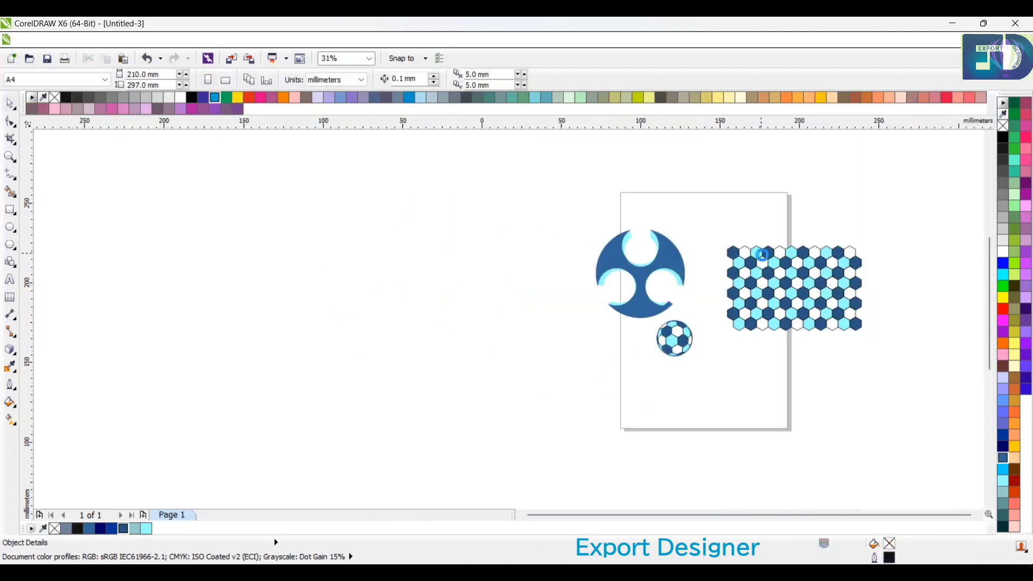
{"action": "scroll", "coordinate": [661, 231], "scroll_direction": "up", "scroll_amount": 2}
{"action": "scroll", "coordinate": [659, 216], "scroll_direction": "down", "scroll_amount": 2}
{"action": "left_click_drag", "start_coordinate": [657, 208], "coordinate": [897, 378]}
{"action": "key", "text": "Delete"}
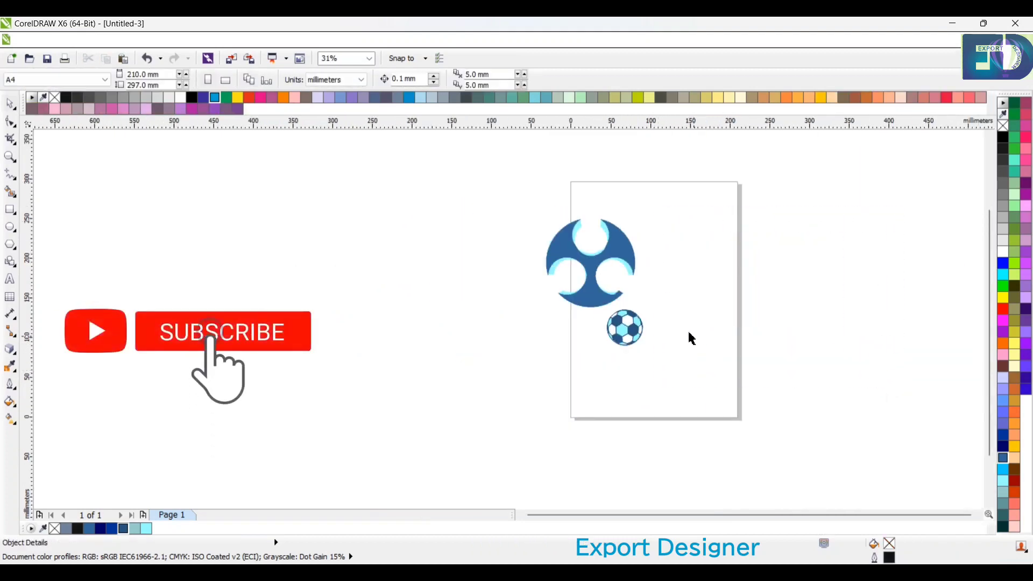
Place the ball in the logo's lower-right circular opening, shrinking and centring it to leave an even white margin.
{"action": "scroll", "coordinate": [667, 299], "scroll_direction": "up", "scroll_amount": 2}
{"action": "left_click_drag", "start_coordinate": [585, 368], "coordinate": [561, 274]}
{"action": "scroll", "coordinate": [563, 263], "scroll_direction": "up", "scroll_amount": 2}
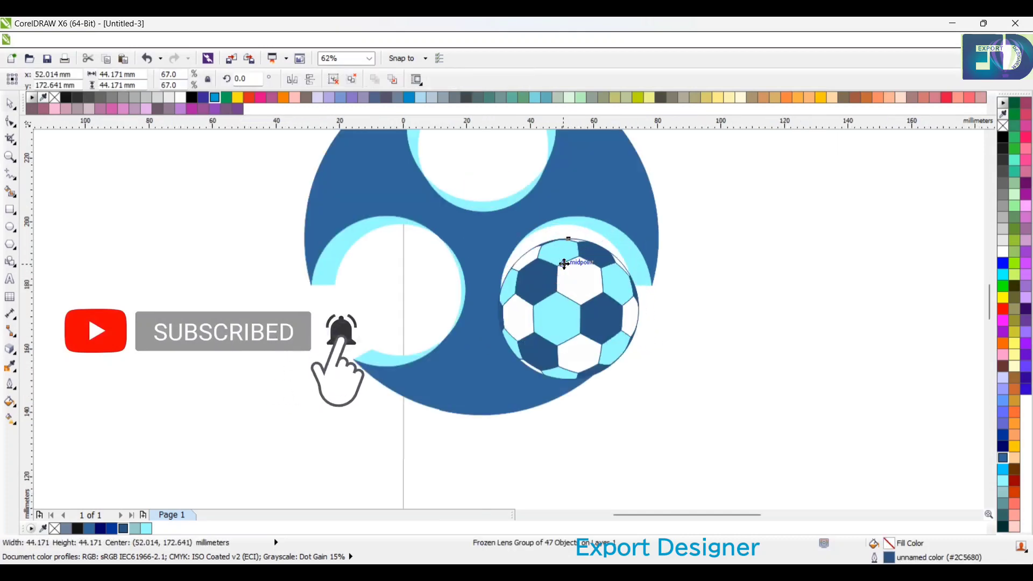
{"action": "left_click_drag", "start_coordinate": [615, 334], "coordinate": [620, 303]}
{"action": "left_click_drag", "start_coordinate": [622, 312], "coordinate": [625, 337]}
{"action": "left_click_drag", "start_coordinate": [625, 337], "coordinate": [622, 330]}
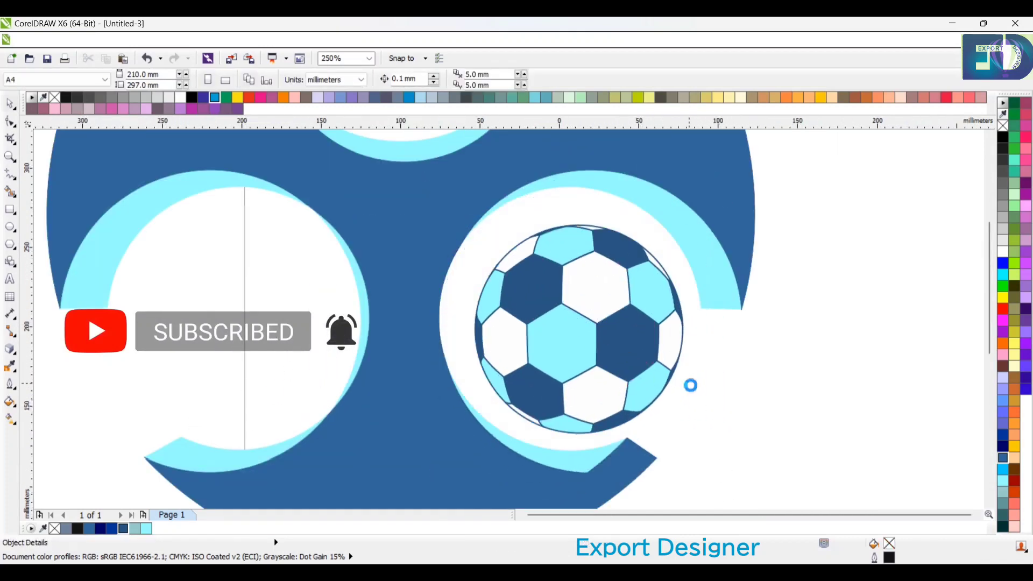
Copy the ball into the logo's upper and lower-left circular openings and deselect it.
{"action": "scroll", "coordinate": [639, 359], "scroll_direction": "up", "scroll_amount": 1}
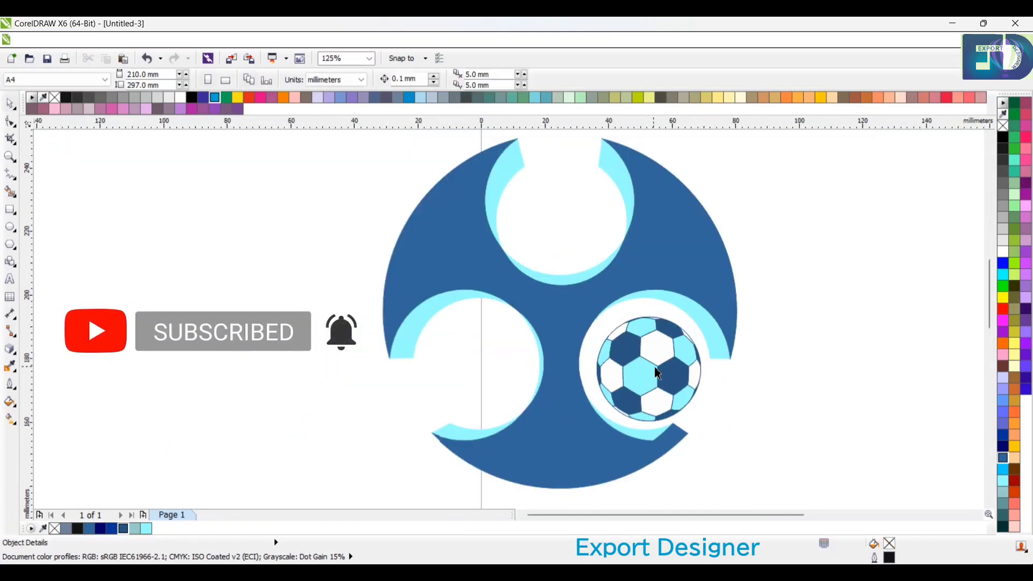
{"action": "left_click_drag", "start_coordinate": [658, 370], "coordinate": [550, 218]}
{"action": "right_click", "coordinate": [487, 374]}
{"action": "scroll", "coordinate": [550, 218], "scroll_direction": "down", "scroll_amount": 1}
{"action": "left_click", "coordinate": [646, 237]}
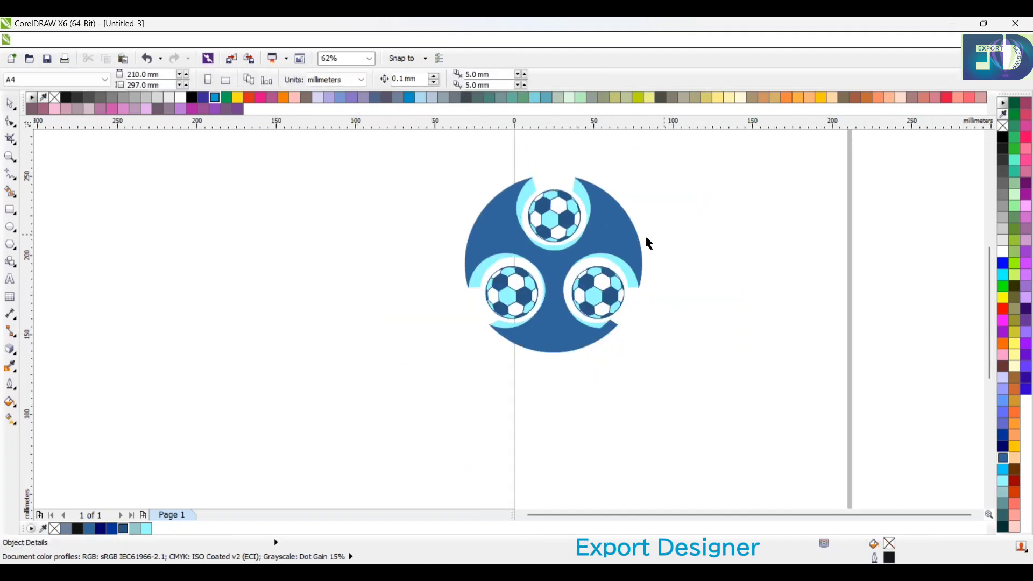
{"action": "scroll", "coordinate": [575, 229], "scroll_direction": "up", "scroll_amount": 1}
{"action": "scroll", "coordinate": [548, 253], "scroll_direction": "down", "scroll_amount": 1}
{"action": "scroll", "coordinate": [526, 240], "scroll_direction": "up", "scroll_amount": 2}
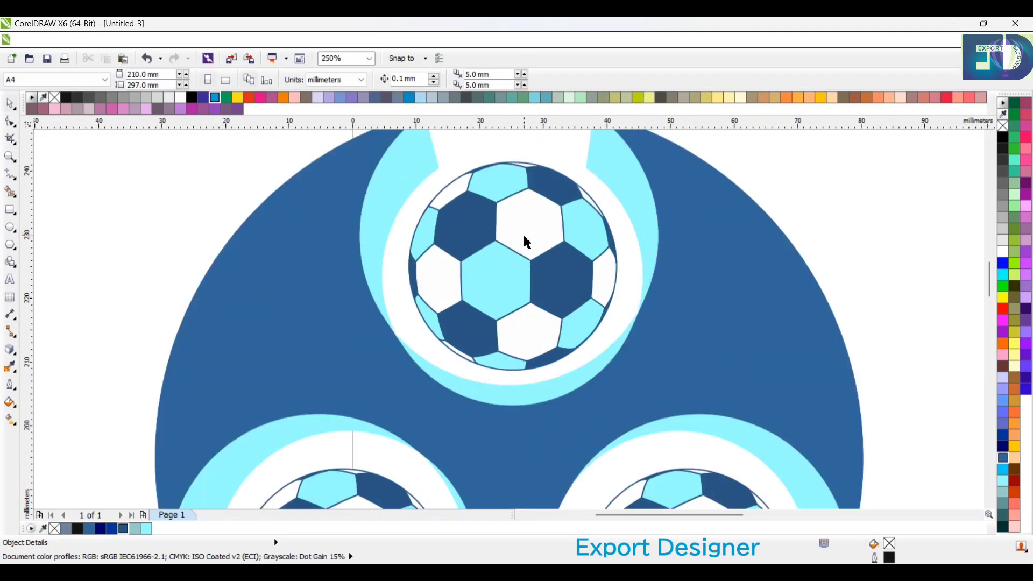
{"action": "scroll", "coordinate": [663, 249], "scroll_direction": "down", "scroll_amount": 3}
{"action": "scroll", "coordinate": [549, 265], "scroll_direction": "up", "scroll_amount": 1}
{"action": "scroll", "coordinate": [547, 259], "scroll_direction": "up", "scroll_amount": 1}
{"action": "scroll", "coordinate": [523, 302], "scroll_direction": "down", "scroll_amount": 2}
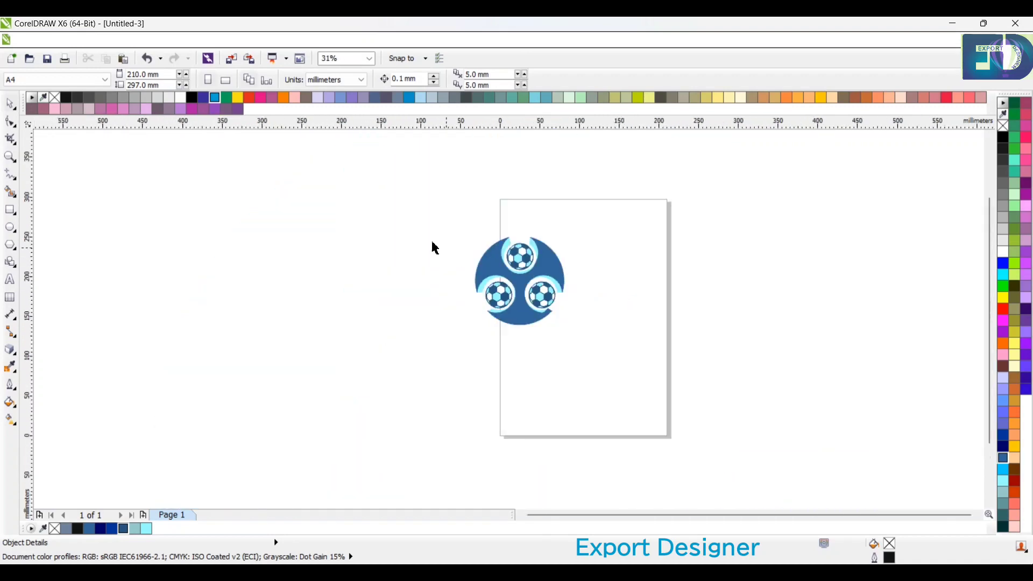
Group the logo with its three balls and centre the group on the page.
{"action": "left_click_drag", "start_coordinate": [429, 210], "coordinate": [649, 380]}
{"action": "key", "text": "ctrl+g"}
{"action": "key", "text": "p"}
{"action": "left_click", "coordinate": [643, 362]}
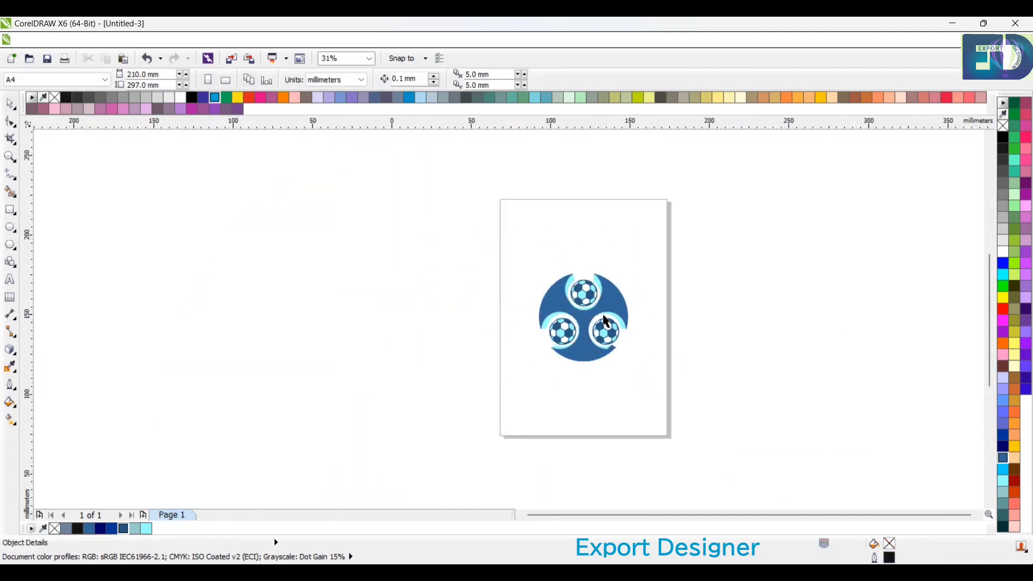
{"action": "scroll", "coordinate": [606, 316], "scroll_direction": "up", "scroll_amount": 2}
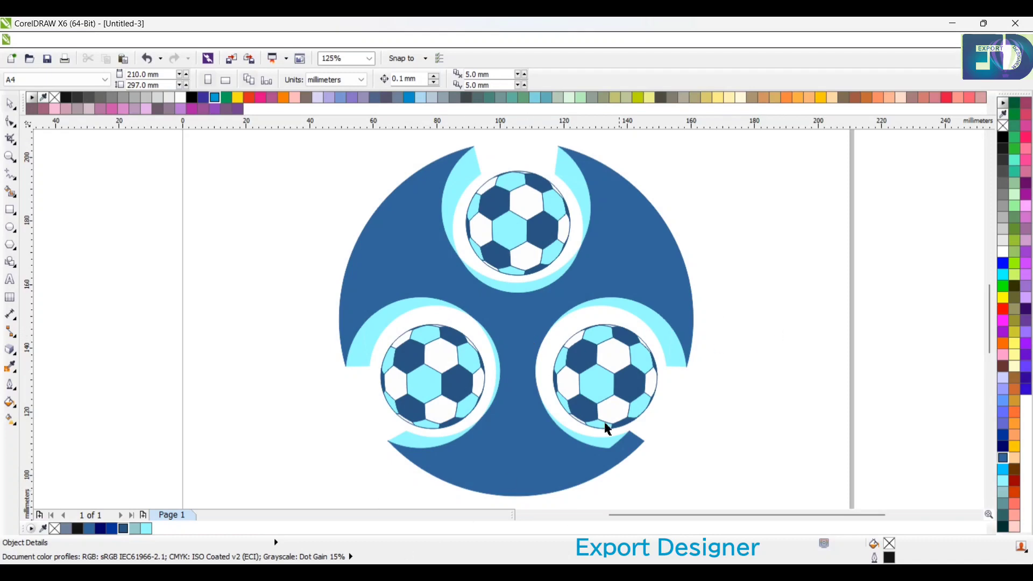